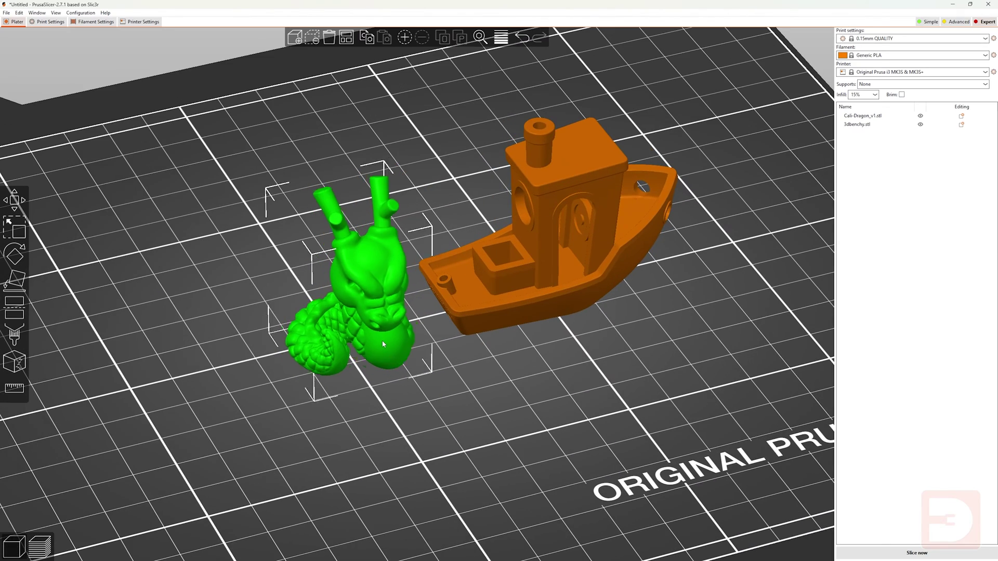
Move the 3DBenchy boat against the Cali-Dragon so that its stern overlaps the dragon's body
{"action": "left_click", "coordinate": [467, 315]}
{"action": "left_click", "coordinate": [481, 382]}
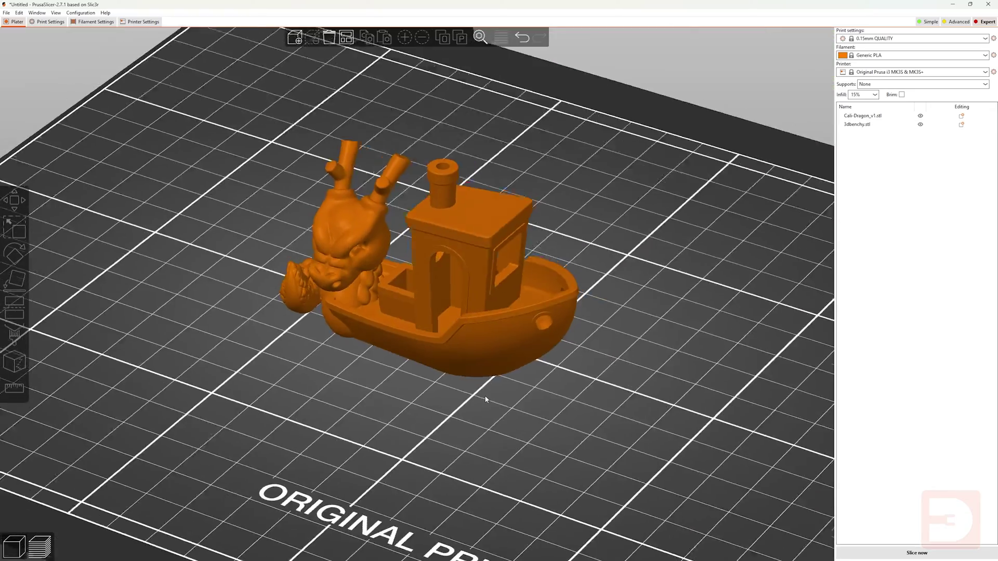
{"action": "left_click_drag", "start_coordinate": [486, 400], "coordinate": [789, 425]}
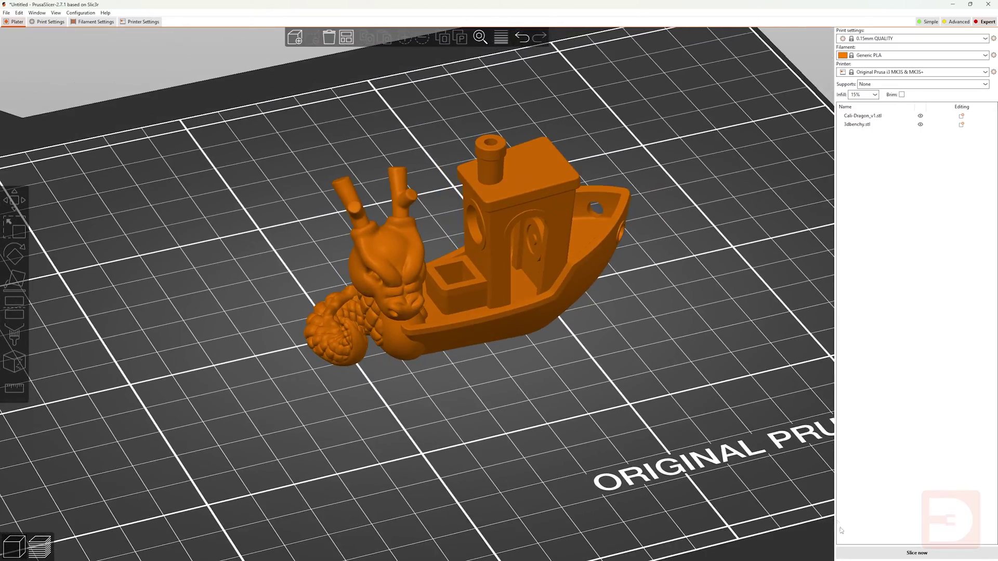
Slice the two overlapping models and lower the layer preview to 7.55 mm to inspect the toolpaths where they intersect
{"action": "left_click", "coordinate": [863, 552]}
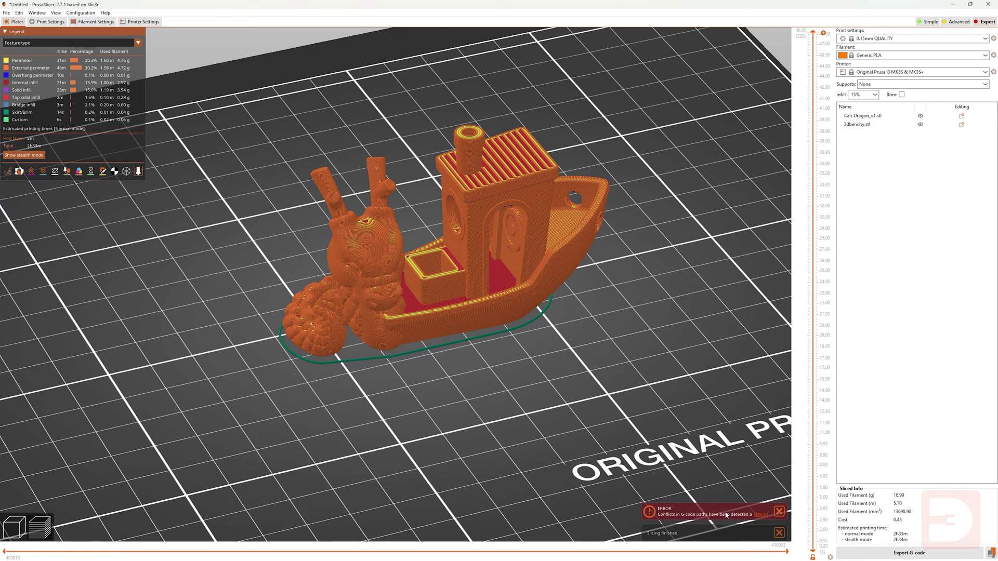
{"action": "left_click_drag", "start_coordinate": [622, 432], "coordinate": [582, 340]}
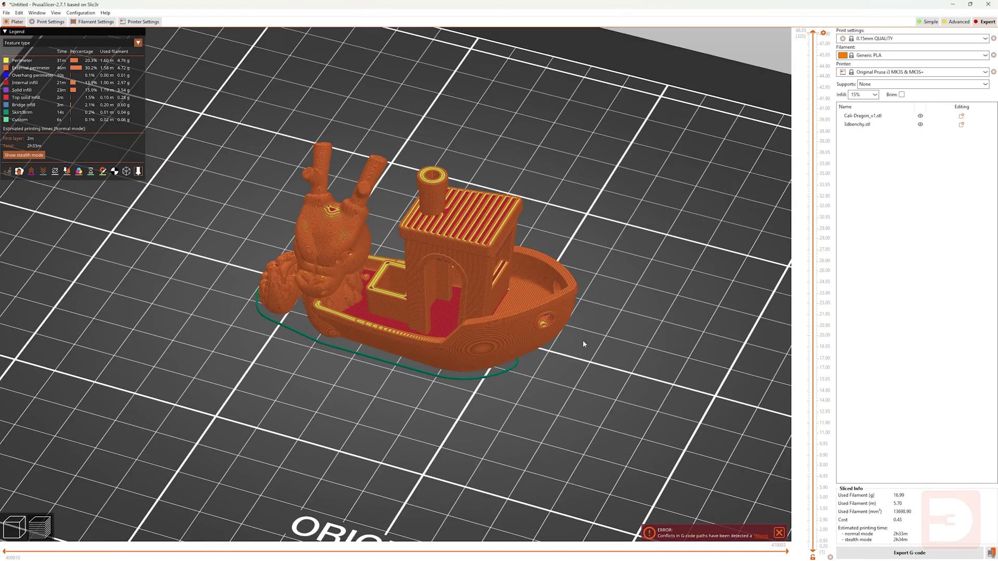
{"action": "right_click_drag", "start_coordinate": [514, 297], "coordinate": [576, 295]}
{"action": "scroll", "coordinate": [575, 295], "scroll_direction": "up", "scroll_amount": 3}
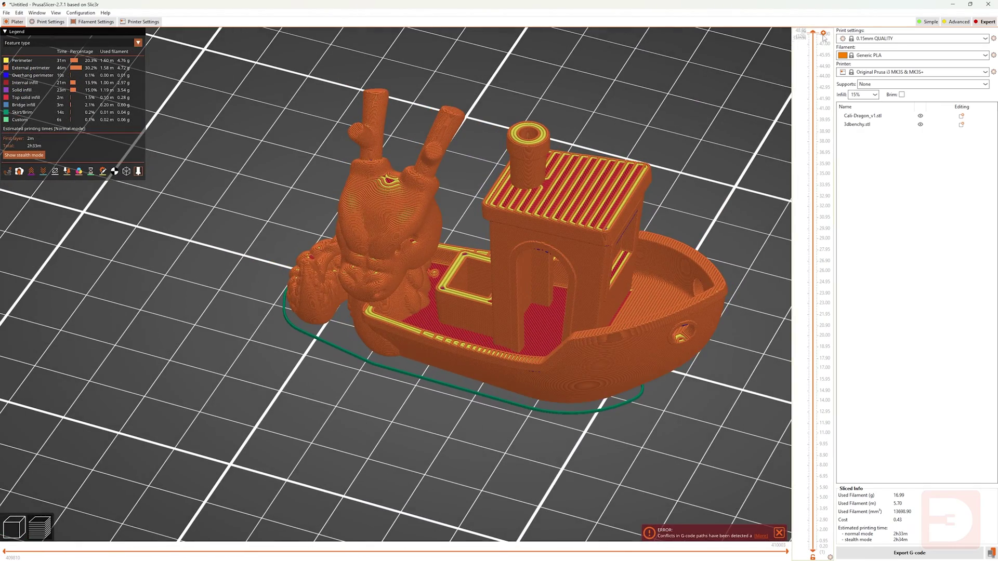
{"action": "left_click_drag", "start_coordinate": [823, 32], "coordinate": [764, 469]}
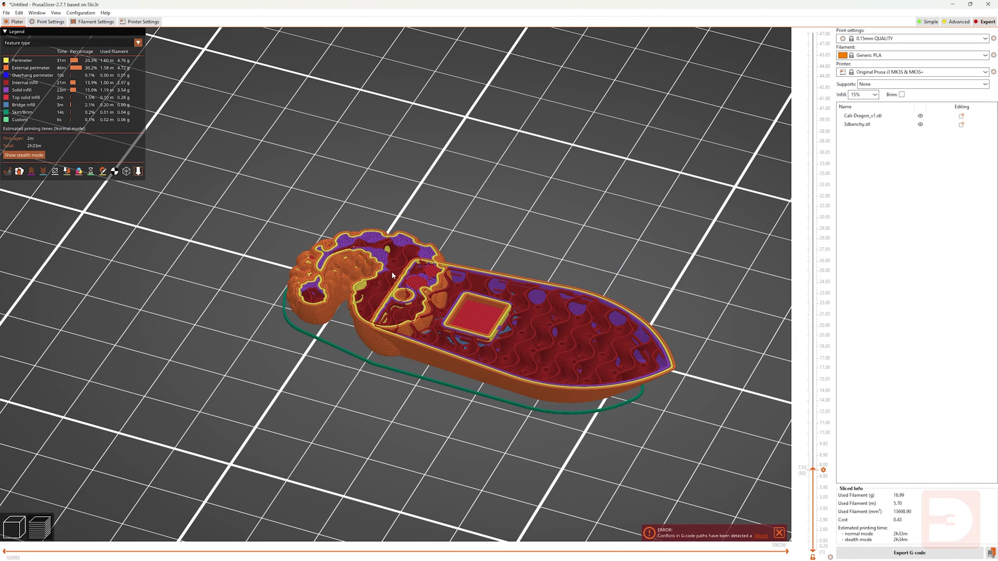
{"action": "scroll", "coordinate": [427, 270], "scroll_direction": "up", "scroll_amount": 5}
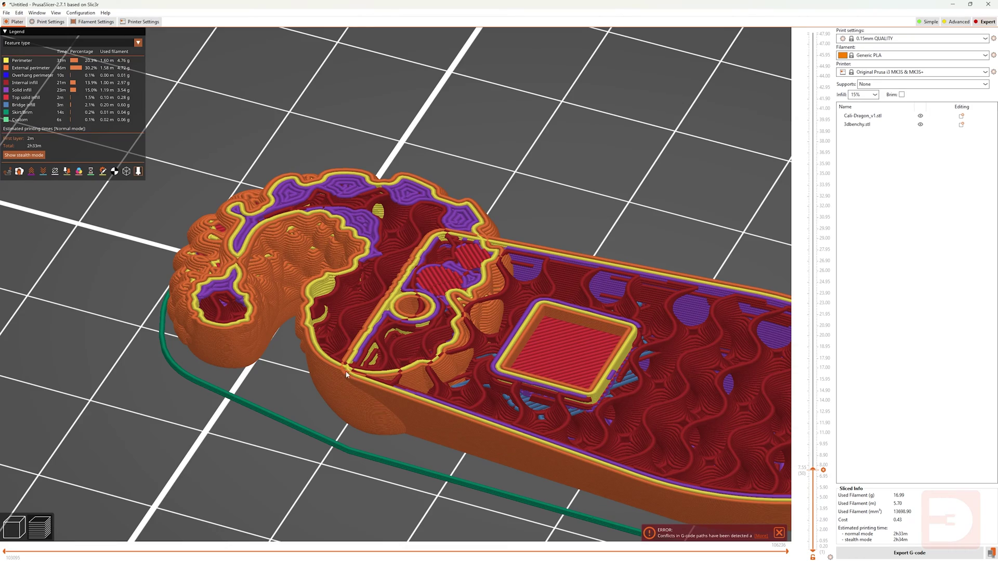
{"action": "scroll", "coordinate": [349, 372], "scroll_direction": "down", "scroll_amount": 5}
{"action": "left_click_drag", "start_coordinate": [347, 373], "coordinate": [375, 364]}
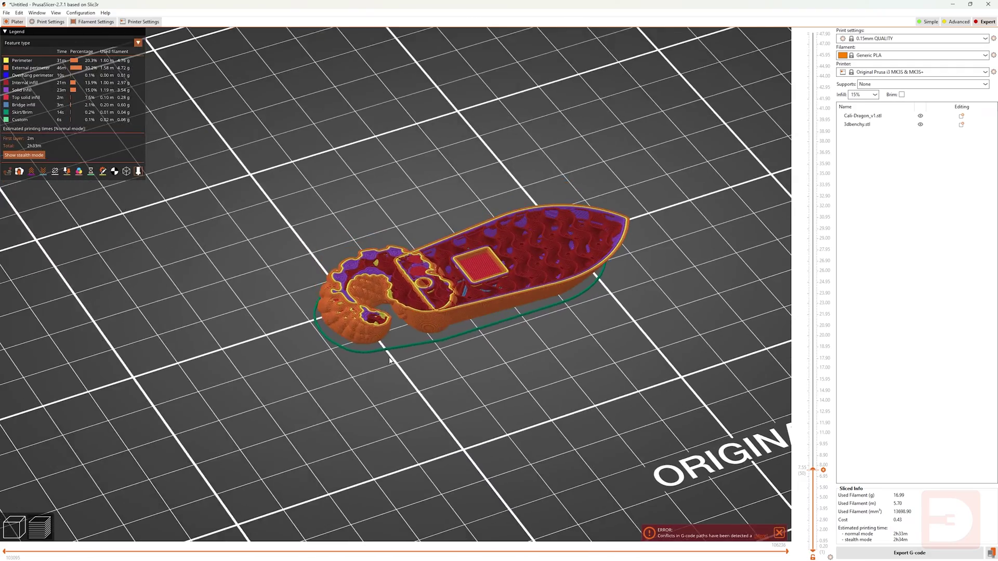
{"action": "right_click_drag", "start_coordinate": [538, 318], "coordinate": [505, 337]}
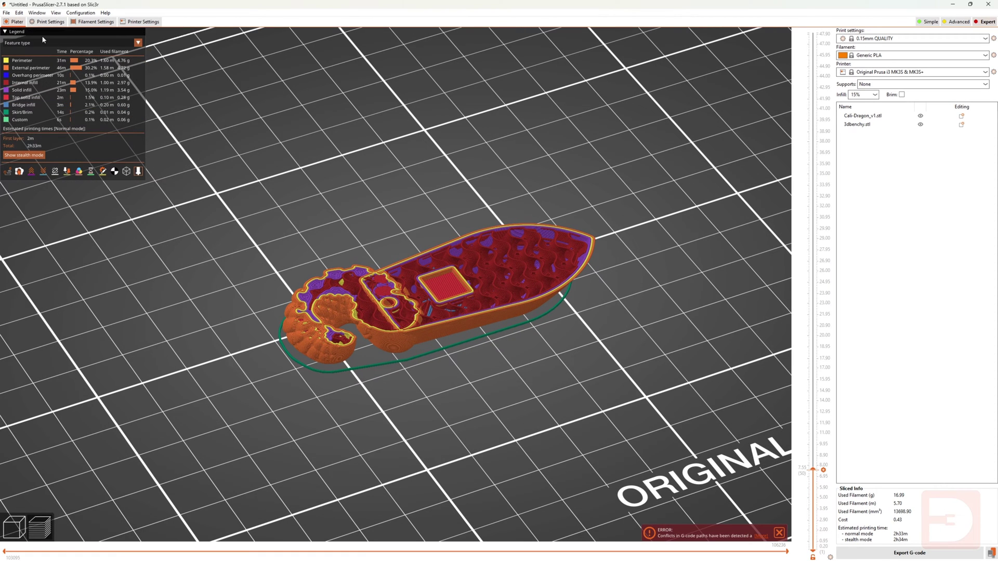
Return to the 3D editor view and dismiss the G-code path conflict error
{"action": "left_click", "coordinate": [14, 528]}
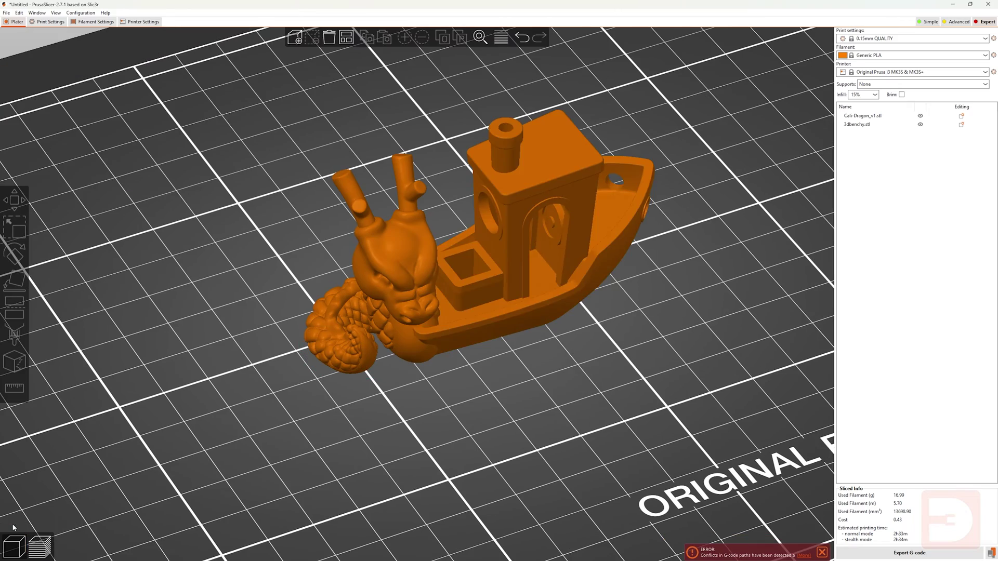
{"action": "left_click", "coordinate": [822, 552]}
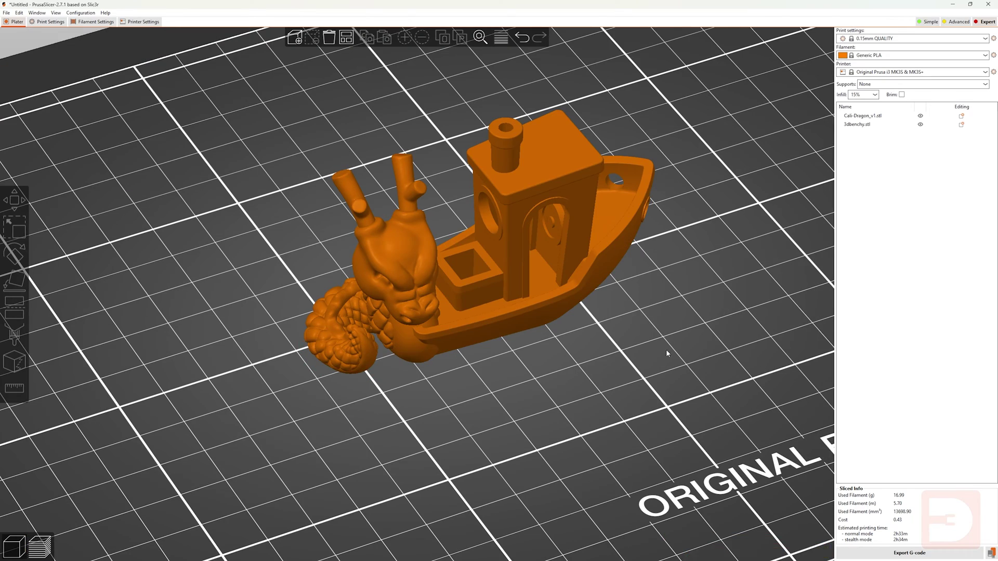
{"action": "left_click_drag", "start_coordinate": [666, 349], "coordinate": [666, 344]}
{"action": "middle_click_drag", "start_coordinate": [698, 254], "coordinate": [688, 274]}
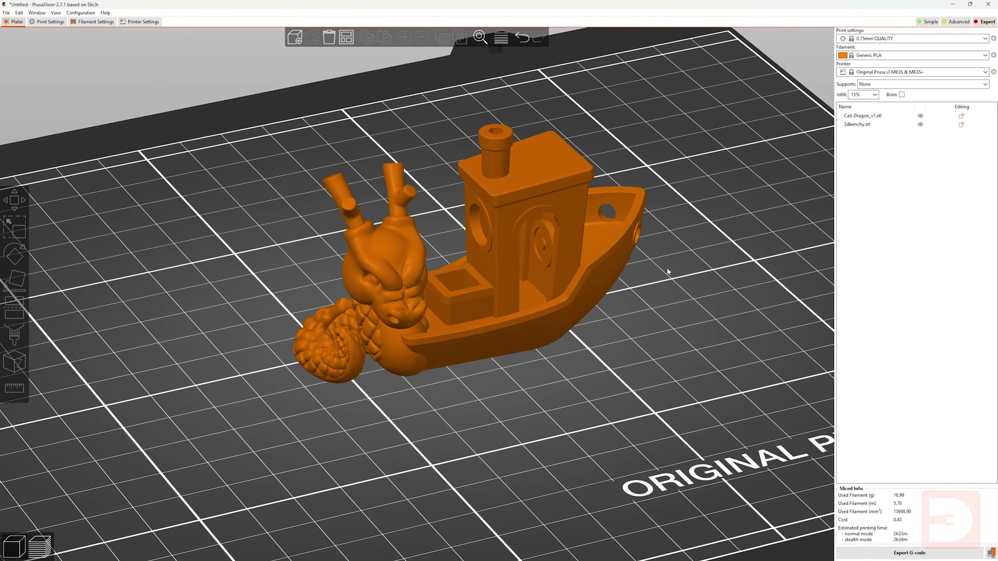
{"action": "left_click", "coordinate": [591, 263]}
{"action": "left_click", "coordinate": [354, 288], "text": "shift"}
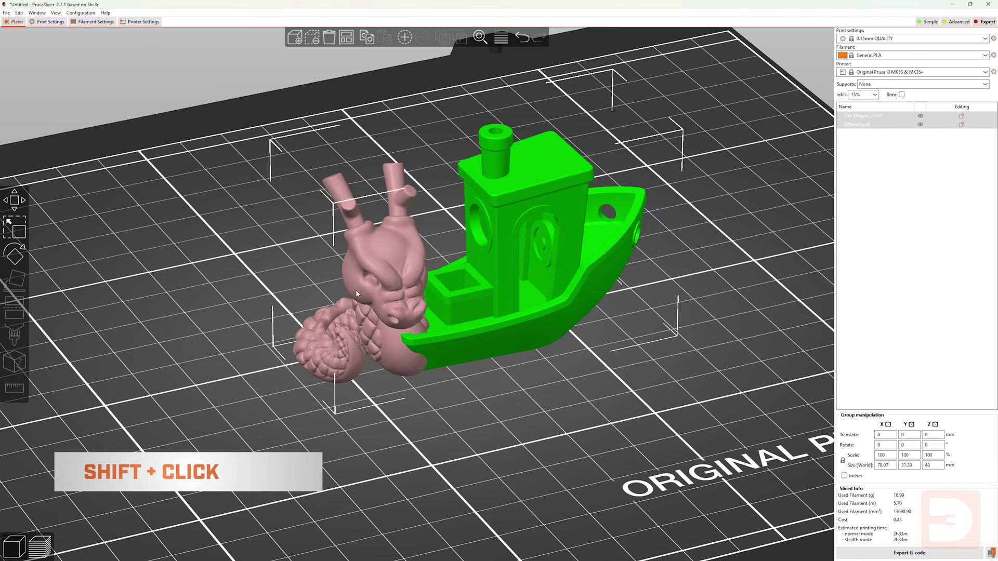
{"action": "left_click", "coordinate": [753, 385]}
{"action": "key", "text": "ctrl+a"}
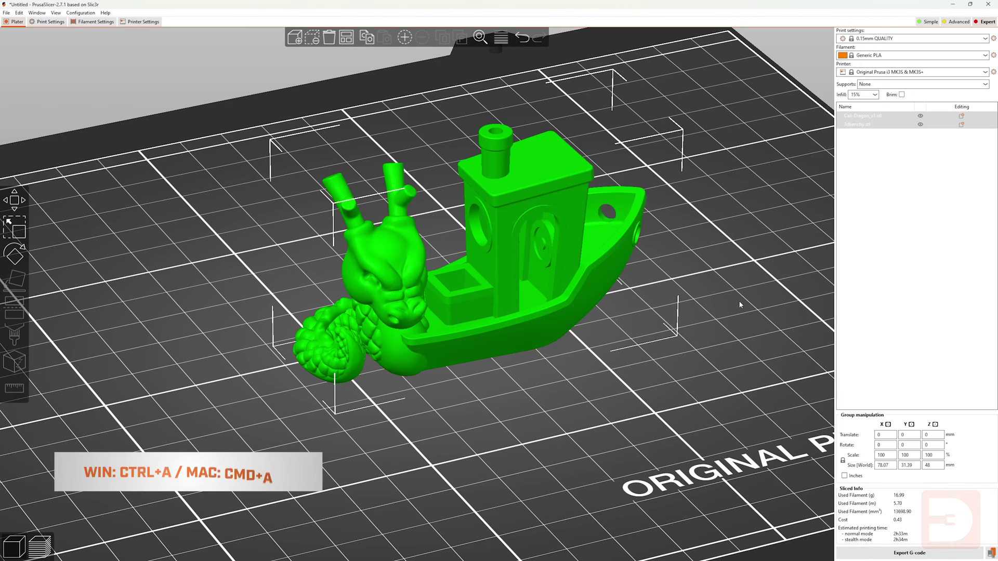
{"action": "left_click", "coordinate": [738, 300]}
Merge Cali-Dragon_v1.stl and 3dbenchy.stl into a single multi-part object
{"action": "left_click", "coordinate": [863, 116]}
{"action": "left_click", "coordinate": [859, 126], "text": "shift"}
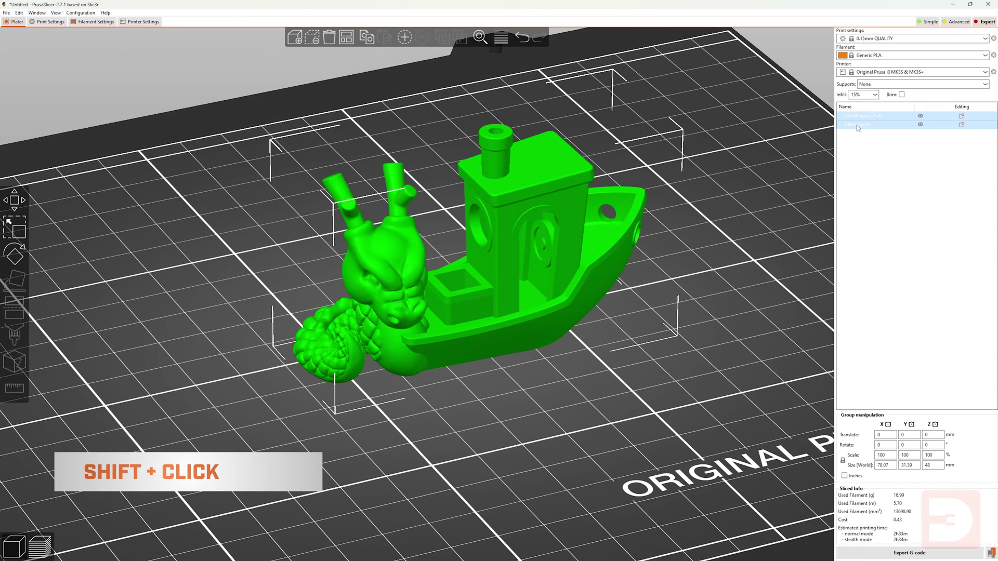
{"action": "right_click", "coordinate": [502, 254]}
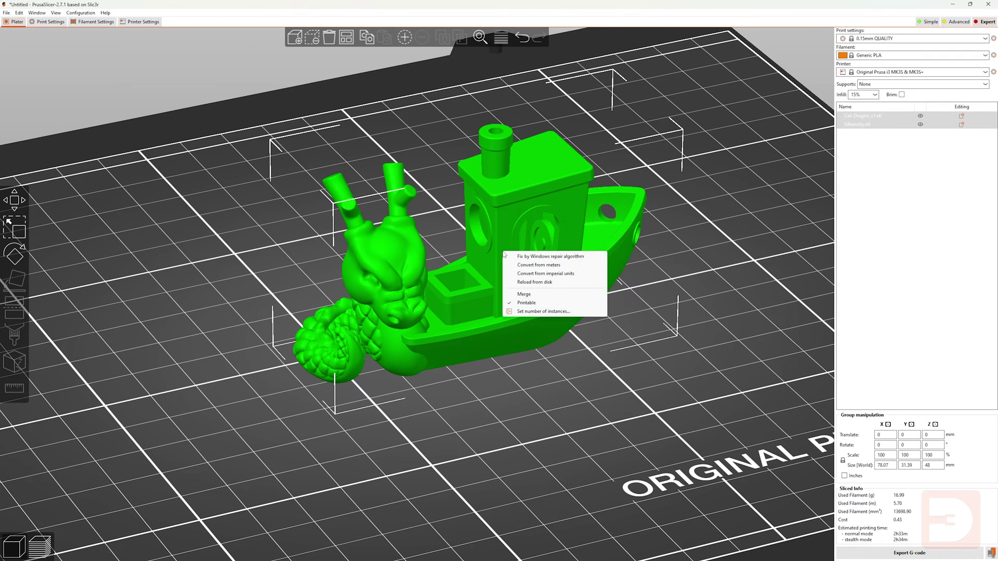
{"action": "left_click", "coordinate": [517, 295]}
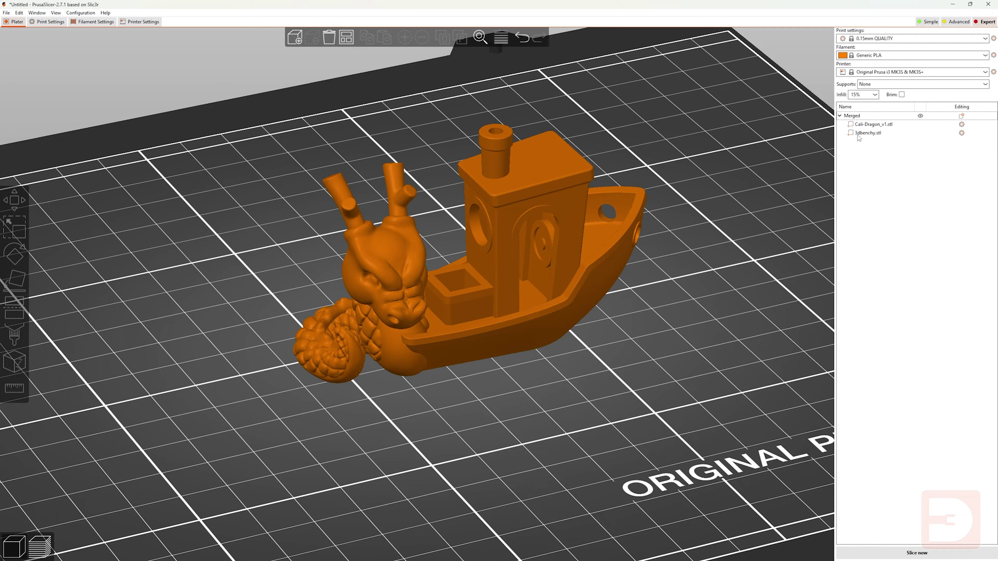
Slice the merged object, extend the layer preview to the full height and dismiss the print stability warning
{"action": "left_click_drag", "start_coordinate": [759, 270], "coordinate": [760, 272]}
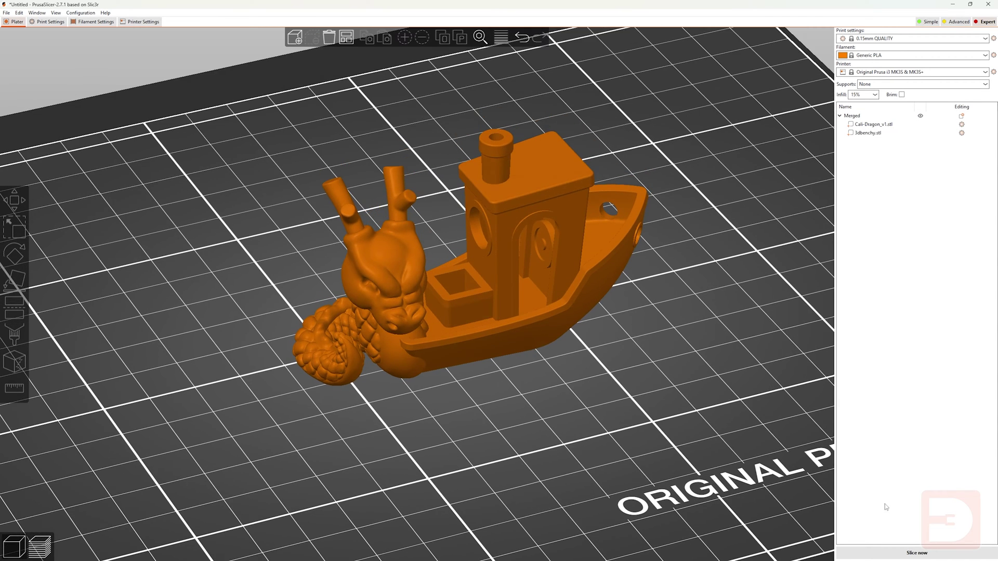
{"action": "left_click", "coordinate": [896, 554]}
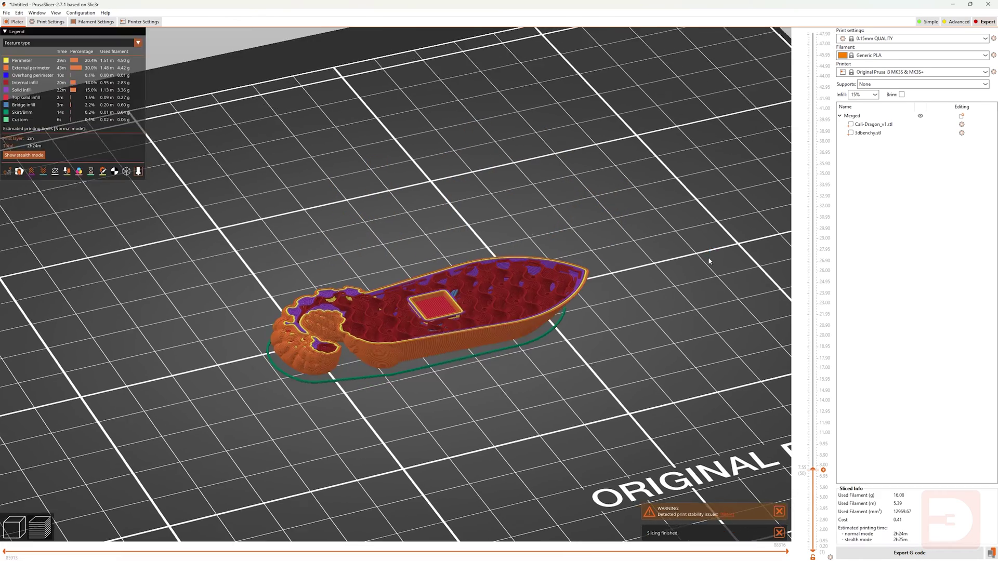
{"action": "left_click_drag", "start_coordinate": [710, 260], "coordinate": [686, 266]}
{"action": "scroll", "coordinate": [411, 260], "scroll_direction": "up", "scroll_amount": 2}
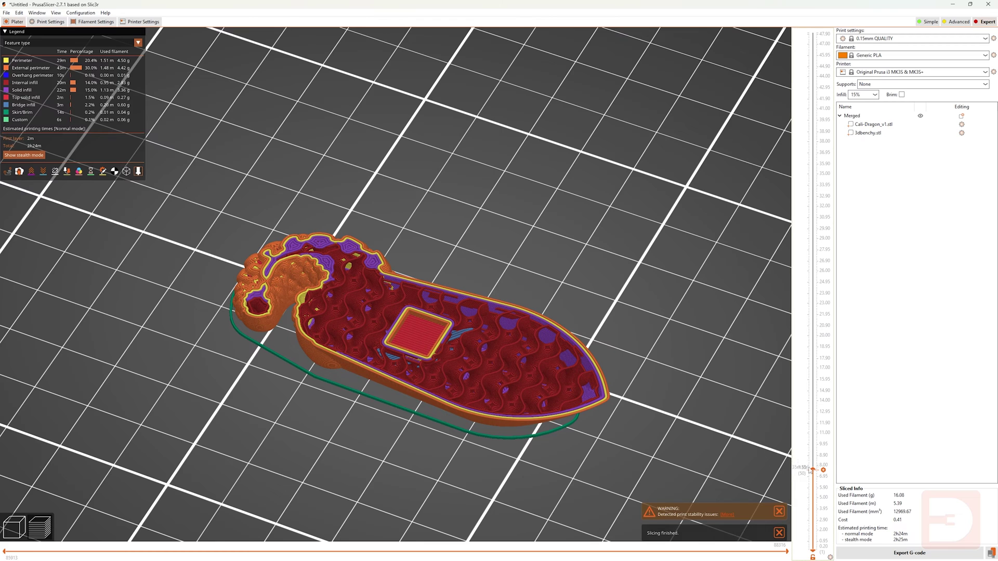
{"action": "left_click_drag", "start_coordinate": [812, 469], "coordinate": [741, 2]}
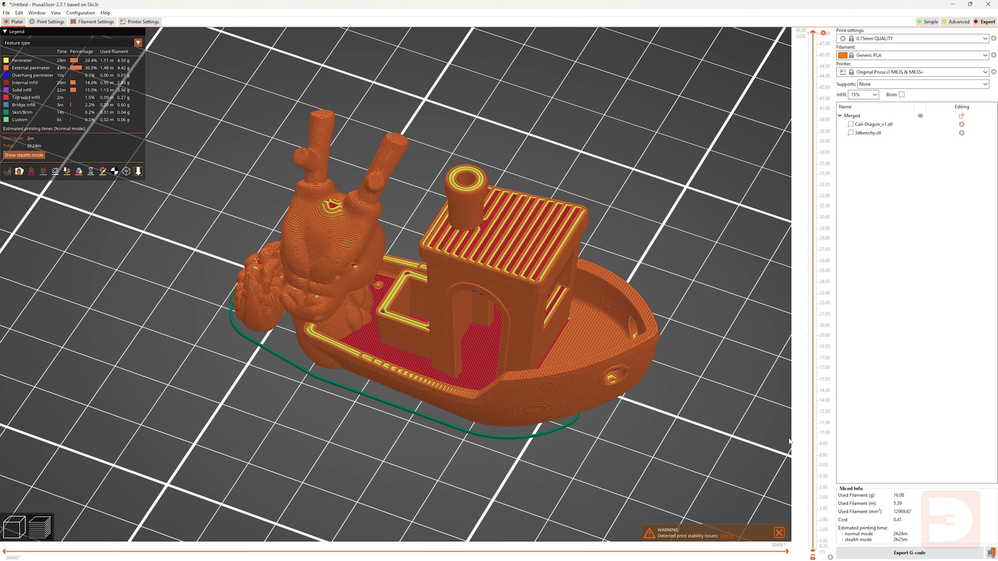
{"action": "left_click", "coordinate": [779, 532]}
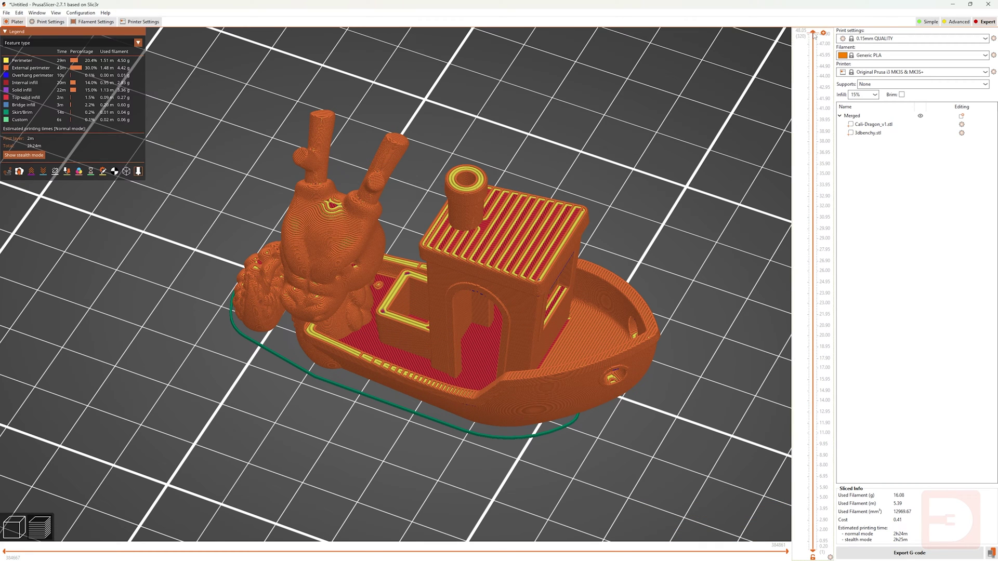
Lower the layer preview to 9.20 mm to inspect how the dragon and boat toolpaths join
{"action": "left_click_drag", "start_coordinate": [813, 32], "coordinate": [562, 465]}
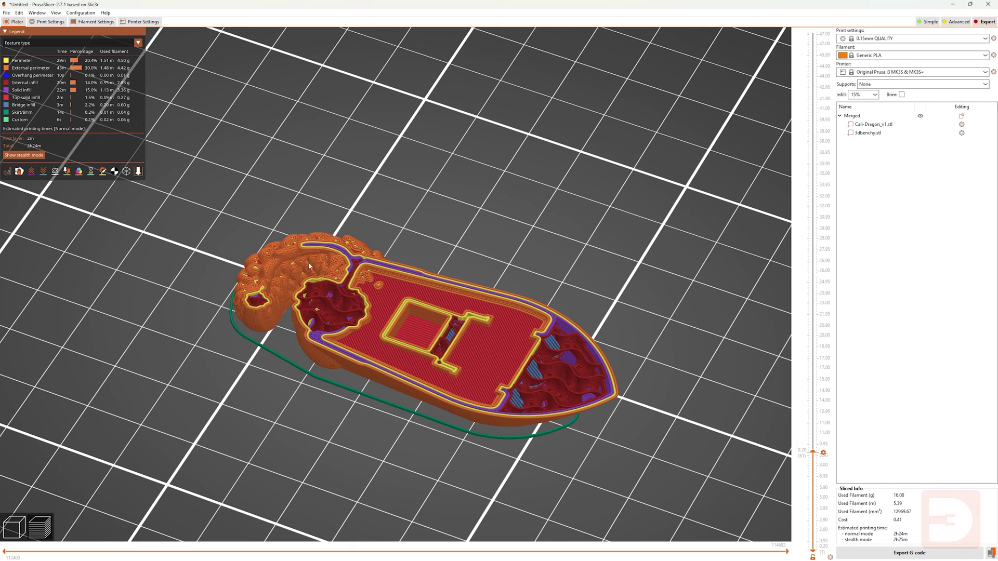
{"action": "scroll", "coordinate": [588, 268], "scroll_direction": "down", "scroll_amount": 5}
{"action": "left_click_drag", "start_coordinate": [592, 296], "coordinate": [622, 282]}
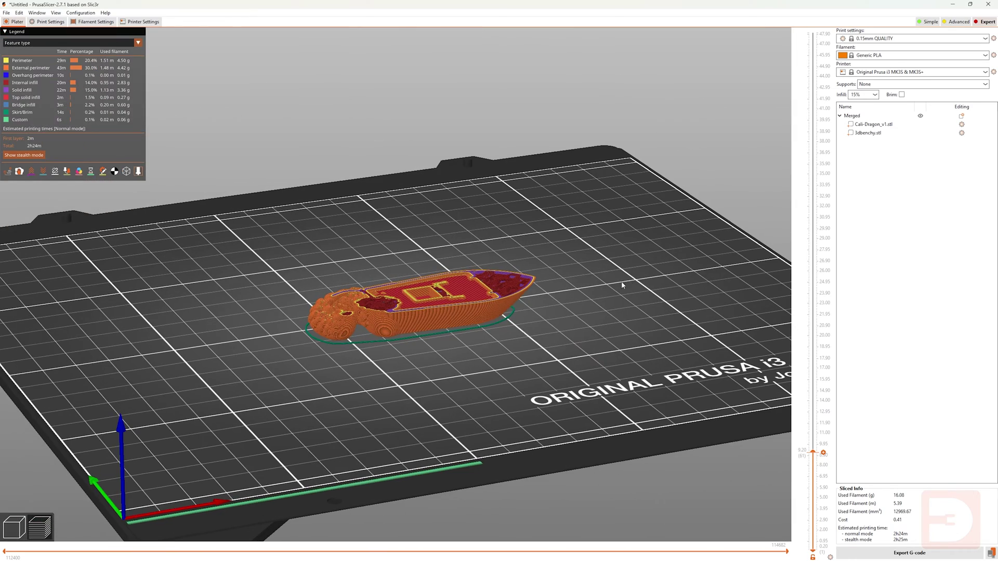
Return to the 3D editor view and move the merged dragon and boat together on the bed
{"action": "left_click", "coordinate": [14, 527]}
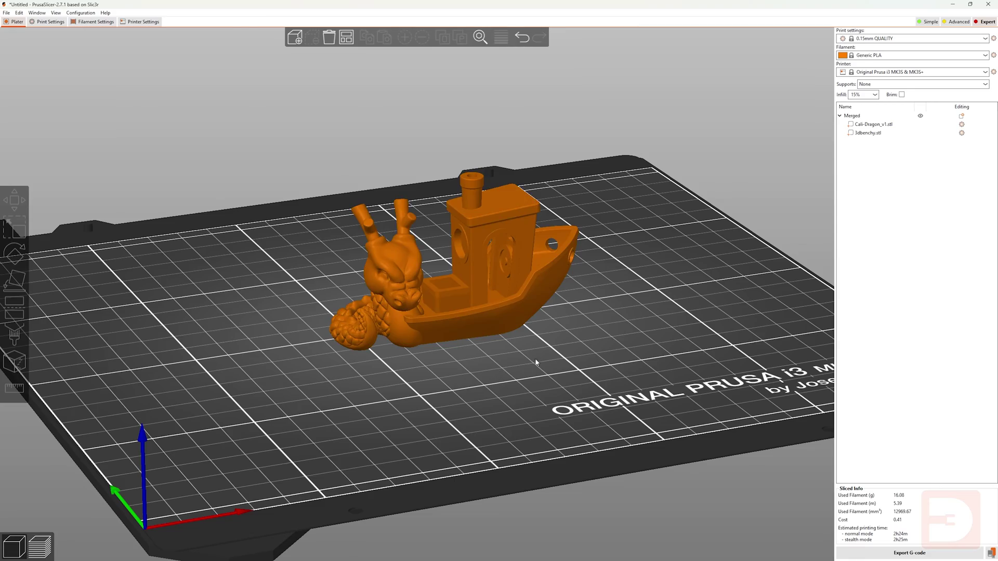
{"action": "scroll", "coordinate": [654, 332], "scroll_direction": "up", "scroll_amount": 8}
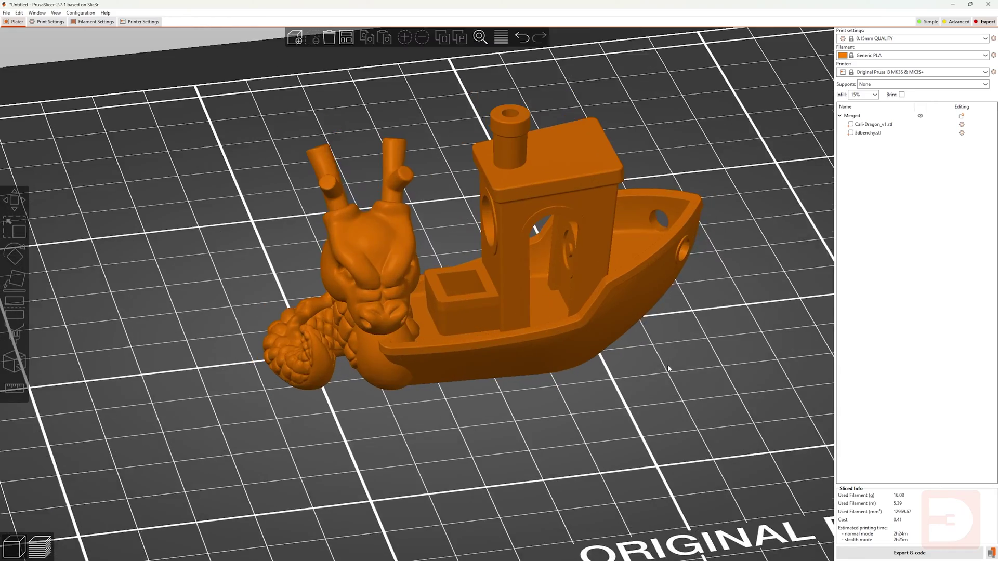
{"action": "left_click_drag", "start_coordinate": [668, 368], "coordinate": [673, 364]}
{"action": "left_click_drag", "start_coordinate": [465, 302], "coordinate": [440, 327]}
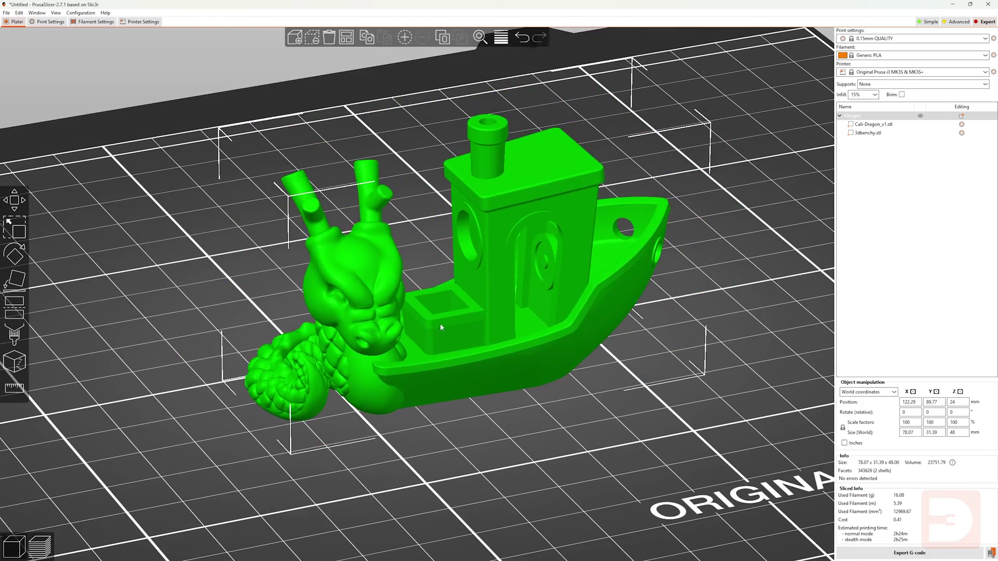
{"action": "scroll", "coordinate": [441, 326], "scroll_direction": "down", "scroll_amount": 8}
{"action": "left_click", "coordinate": [628, 385]}
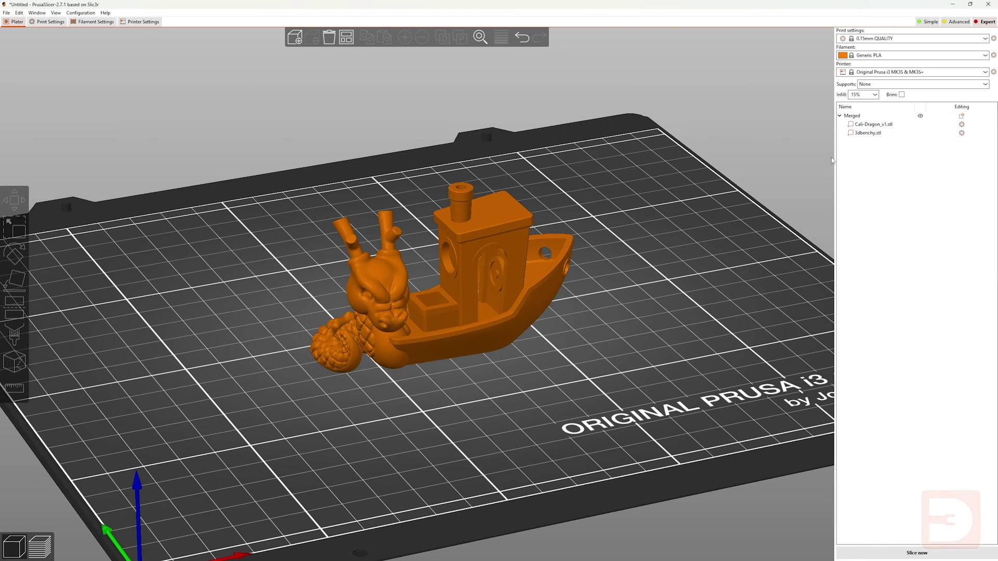
Shift the Cali-Dragon_v1.stl part slightly within the merged object, closer to the boat
{"action": "left_click", "coordinate": [854, 126]}
{"action": "mouse_move", "coordinate": [353, 342]}
{"action": "left_mouse_down"}
{"action": "mouse_move", "coordinate": [287, 350]}
{"action": "mouse_move", "coordinate": [331, 355]}
{"action": "mouse_move", "coordinate": [370, 338]}
{"action": "mouse_move", "coordinate": [357, 343]}
{"action": "left_mouse_up"}
{"action": "left_click", "coordinate": [606, 283]}
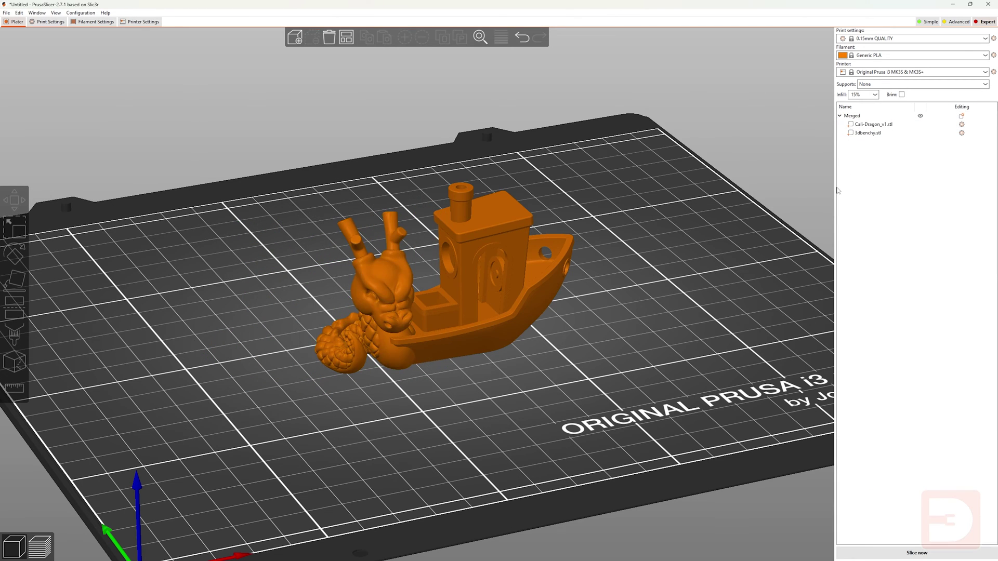
Shift the 3dbenchy.stl part slightly within the merged object, and reposition the whole merged object on the bed
{"action": "left_click", "coordinate": [868, 133]}
{"action": "mouse_move", "coordinate": [512, 288]}
{"action": "left_mouse_down"}
{"action": "mouse_move", "coordinate": [675, 280]}
{"action": "mouse_move", "coordinate": [524, 292]}
{"action": "left_mouse_up"}
{"action": "left_click", "coordinate": [683, 279]}
{"action": "left_click", "coordinate": [522, 324]}
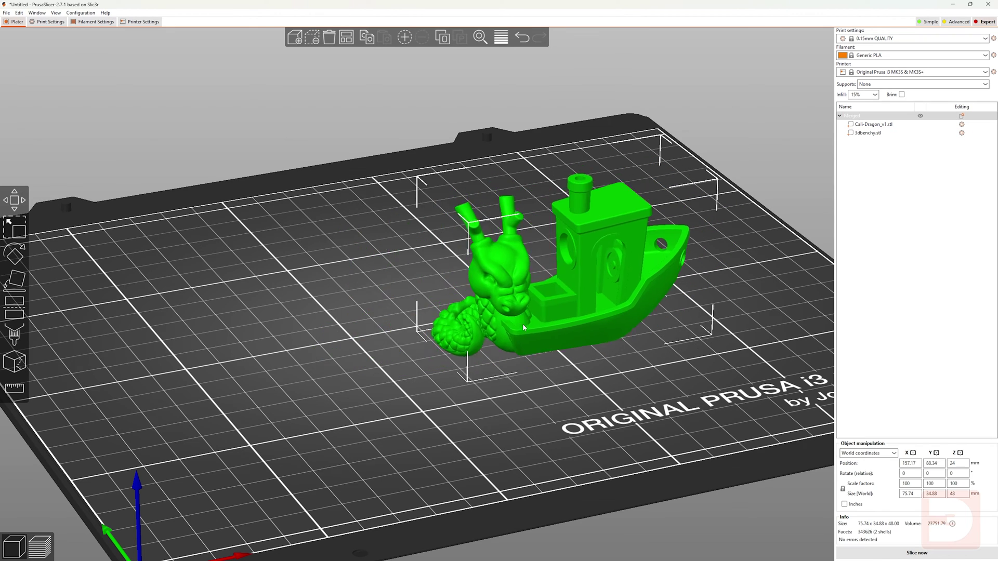
{"action": "left_click", "coordinate": [678, 292]}
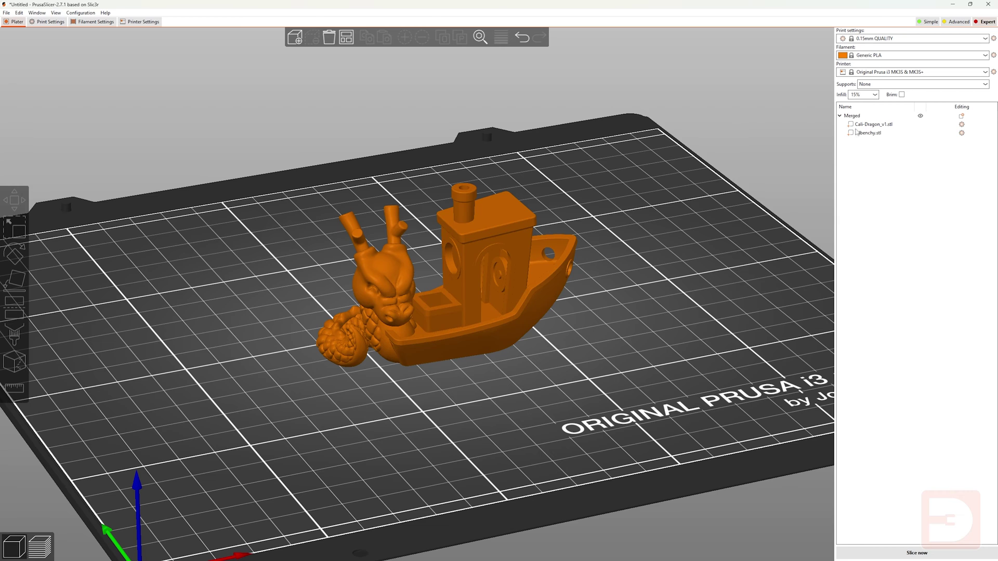
Review the setting categories that can be added to the Merged object as a whole
{"action": "left_click", "coordinate": [862, 117]}
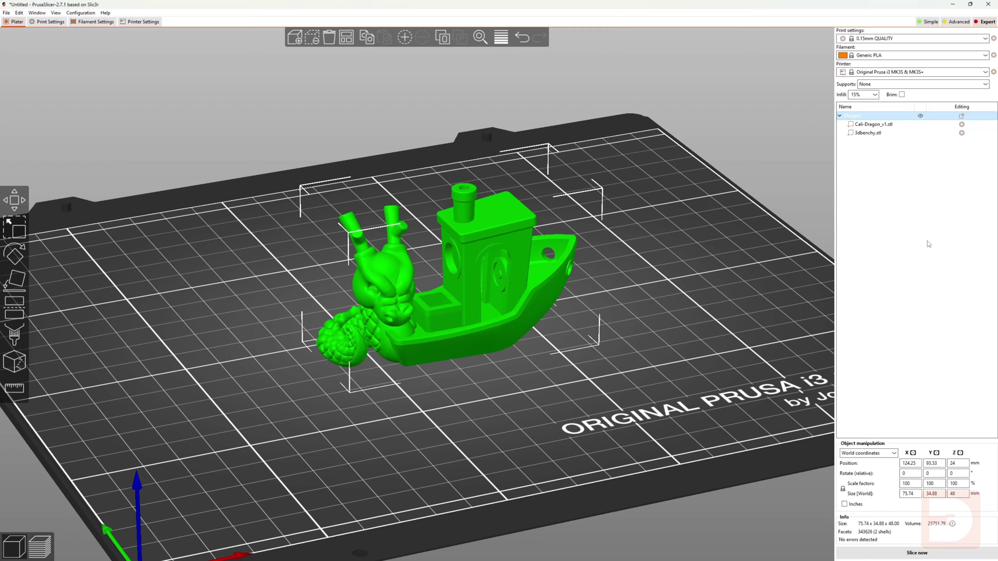
{"action": "right_click", "coordinate": [864, 118]}
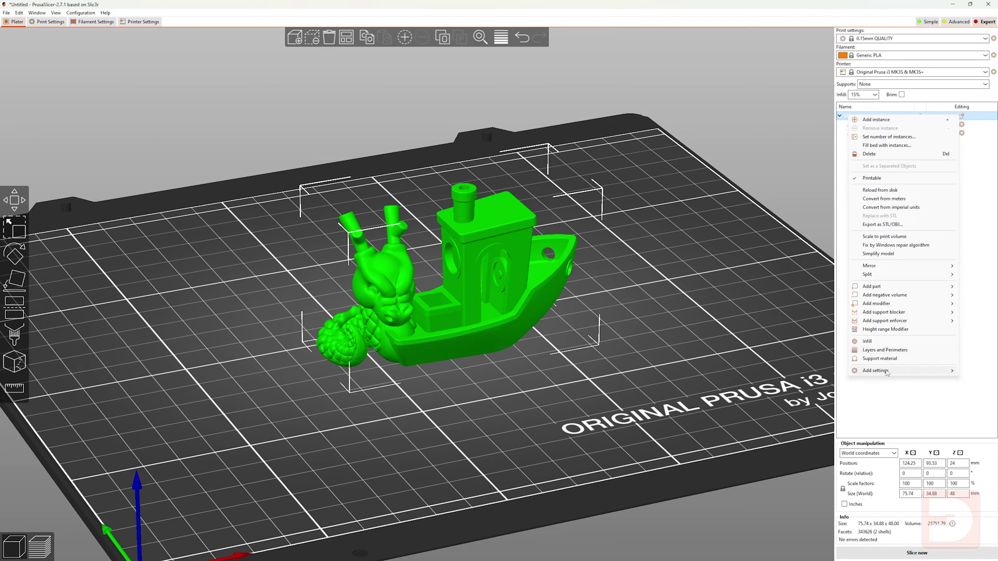
{"action": "mouse_move", "coordinate": [877, 375]}
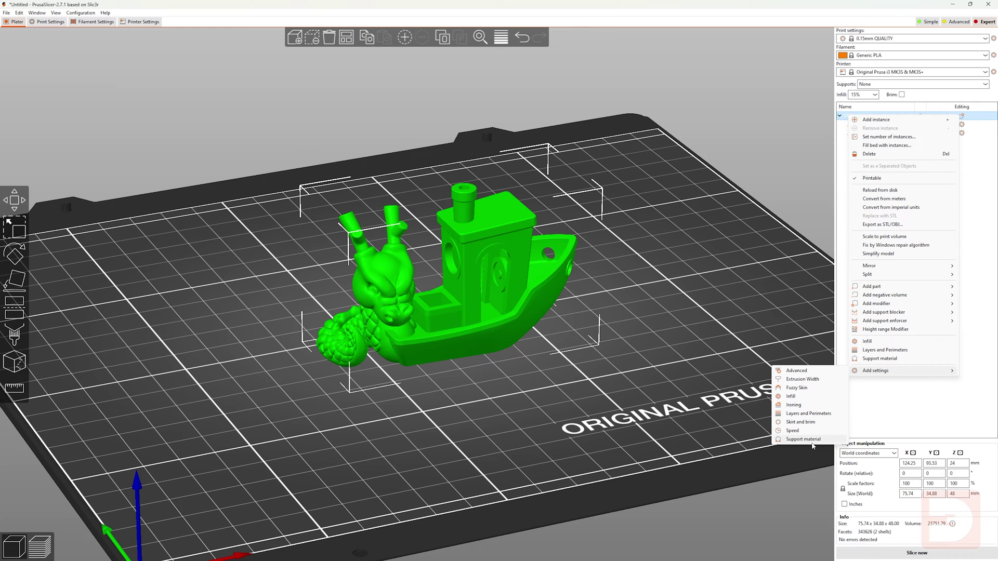
{"action": "left_click", "coordinate": [928, 402]}
Review the setting categories that can be added to the Cali-Dragon_v1.stl part alone
{"action": "right_click", "coordinate": [866, 124]}
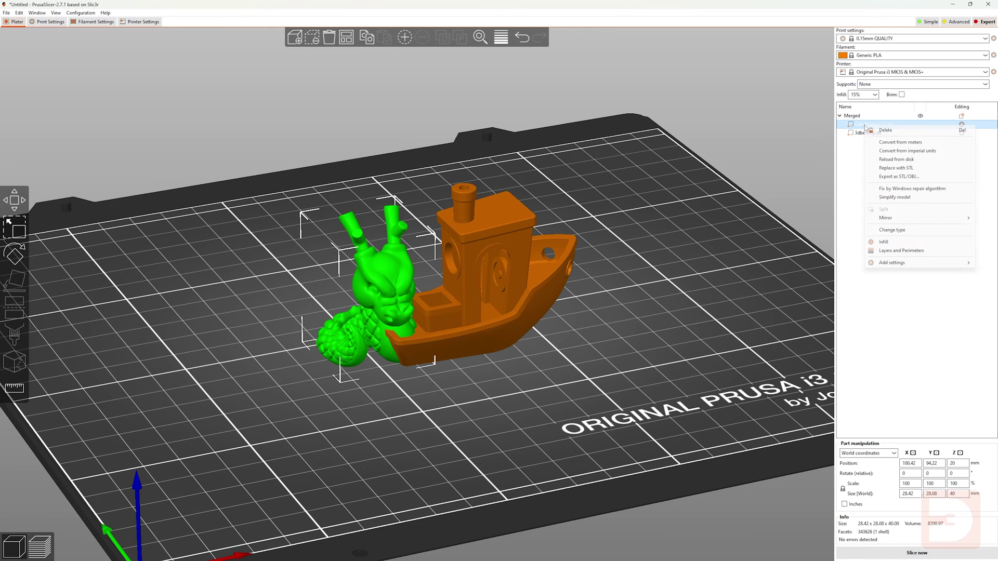
{"action": "mouse_move", "coordinate": [882, 264]}
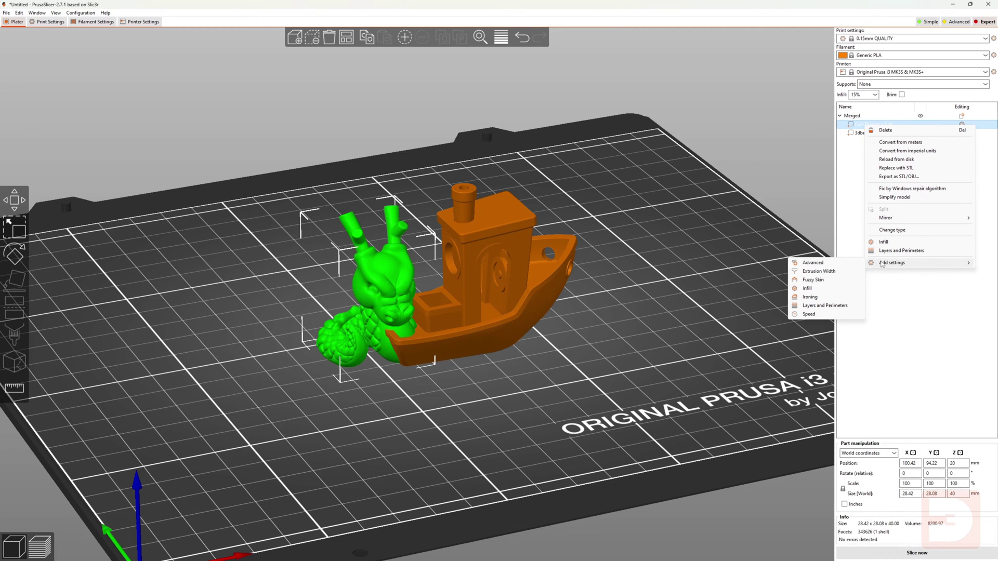
{"action": "left_click", "coordinate": [911, 344]}
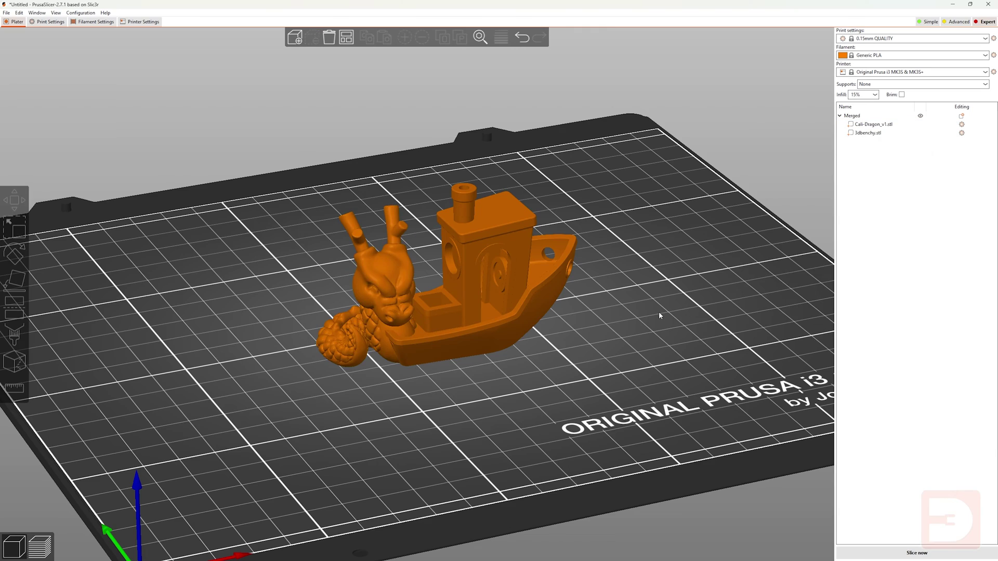
Split the Merged object back into separate dragon and boat objects
{"action": "left_click_drag", "start_coordinate": [659, 312], "coordinate": [655, 316]}
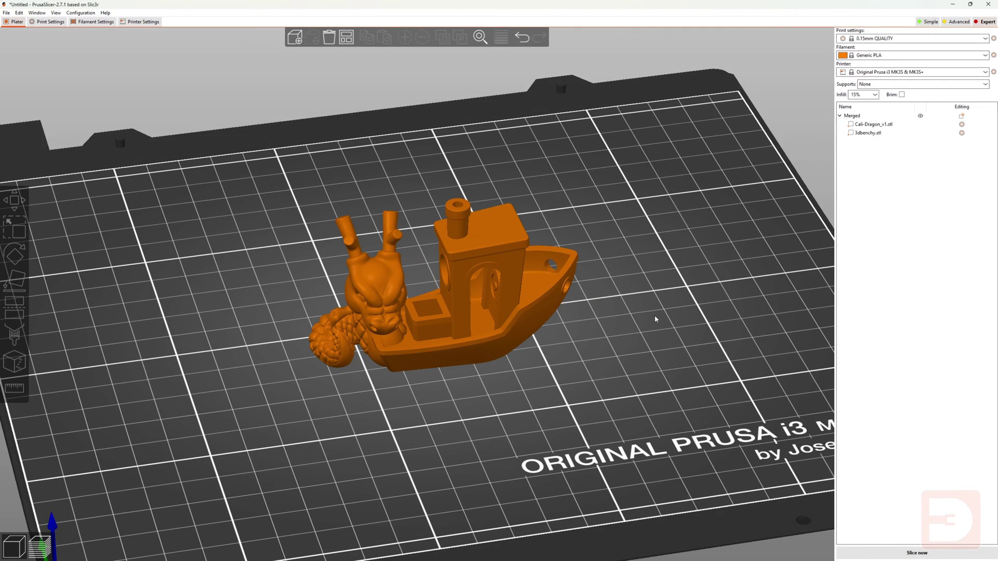
{"action": "left_click", "coordinate": [516, 296]}
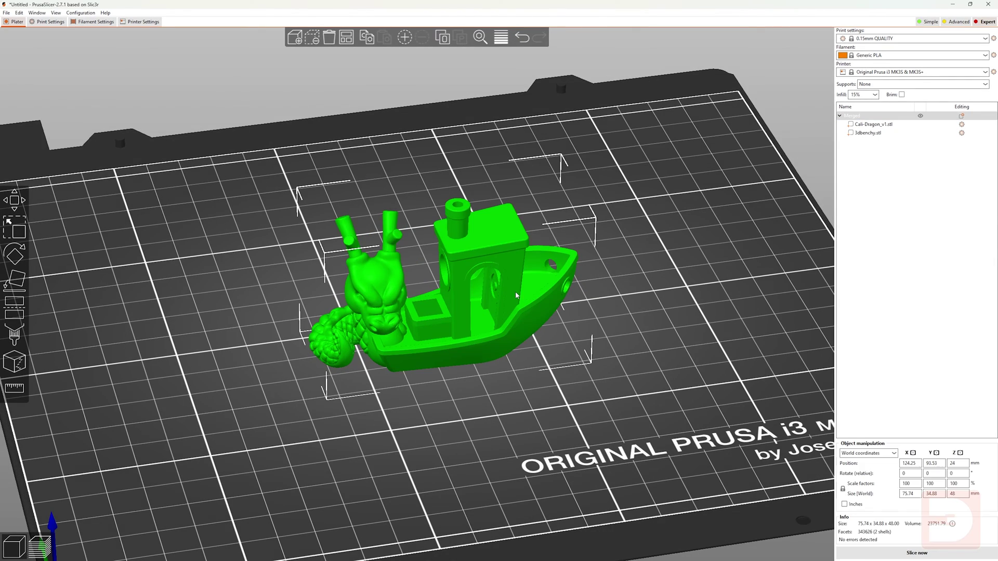
{"action": "left_click", "coordinate": [444, 37]}
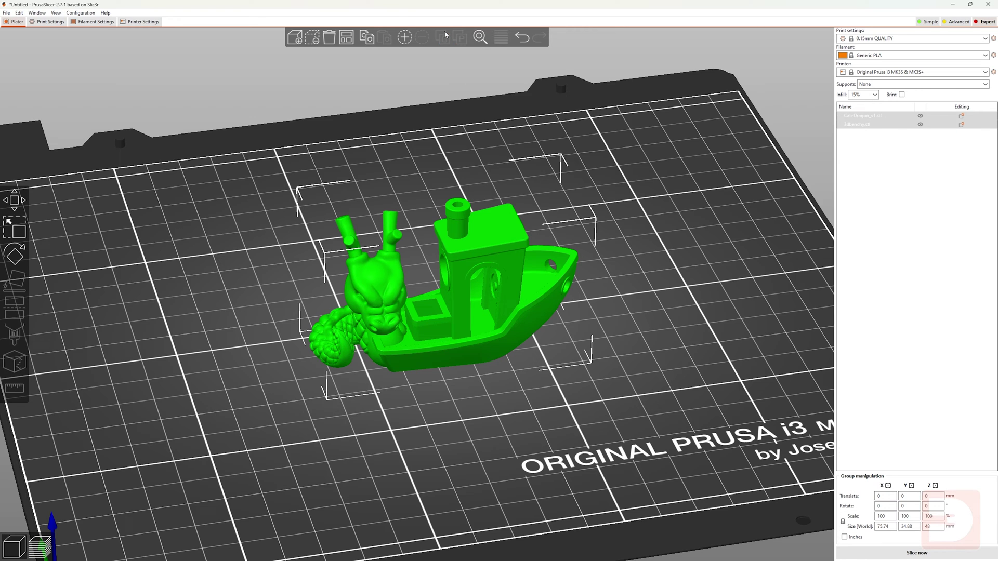
{"action": "left_click", "coordinate": [637, 270]}
Move the separate boat and dragon independently on the bed, and slide the boat back until its stern overlaps the dragon
{"action": "left_click_drag", "start_coordinate": [512, 291], "coordinate": [578, 277]}
{"action": "left_click_drag", "start_coordinate": [385, 333], "coordinate": [402, 322]}
{"action": "left_click", "coordinate": [507, 302]}
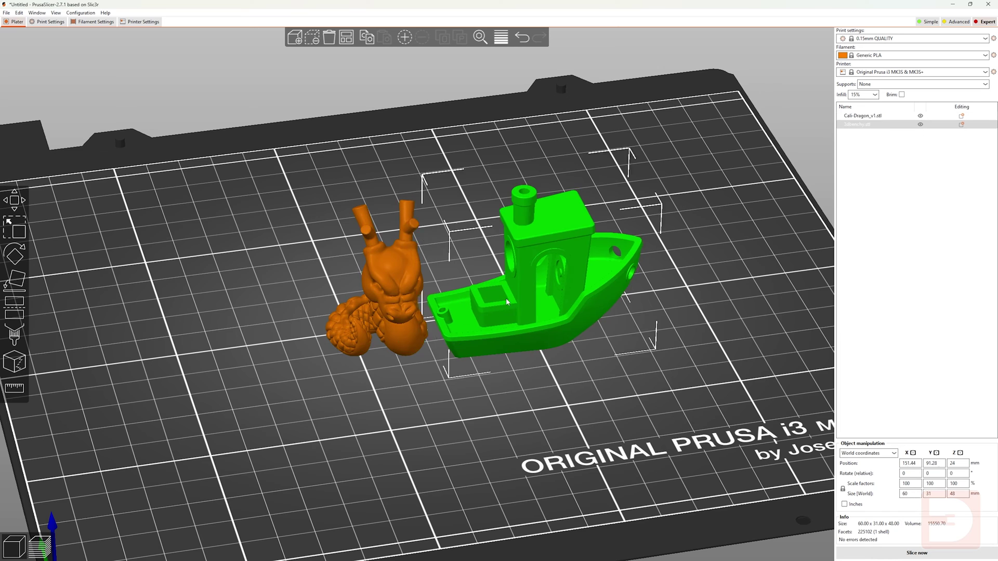
{"action": "left_click_drag", "start_coordinate": [506, 298], "coordinate": [473, 298]}
Select both models again and merge them into one multi-part object
{"action": "left_click", "coordinate": [666, 268]}
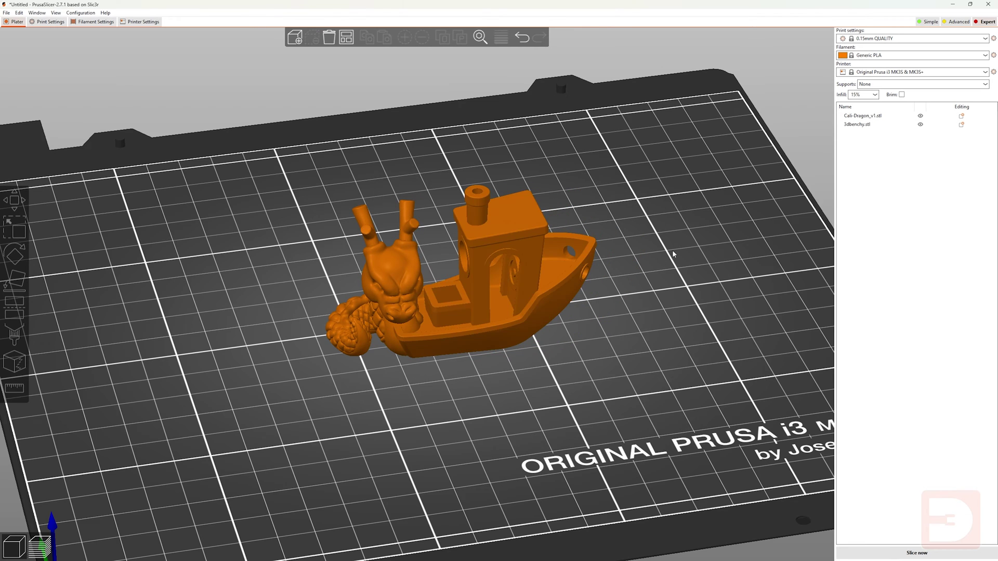
{"action": "key", "text": "ctrl+a"}
{"action": "right_click", "coordinate": [514, 292]}
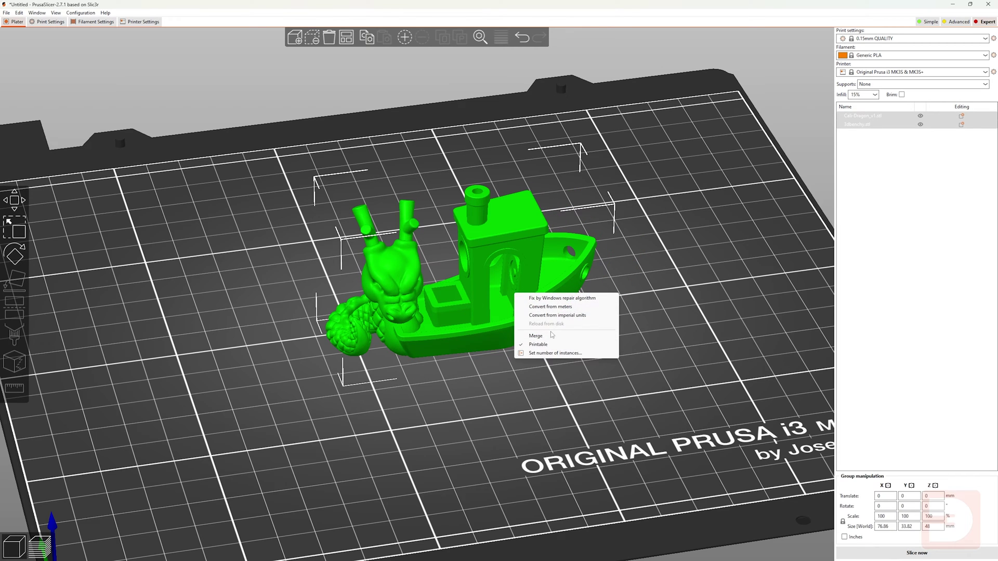
{"action": "left_click", "coordinate": [541, 336]}
{"action": "left_click", "coordinate": [869, 169]}
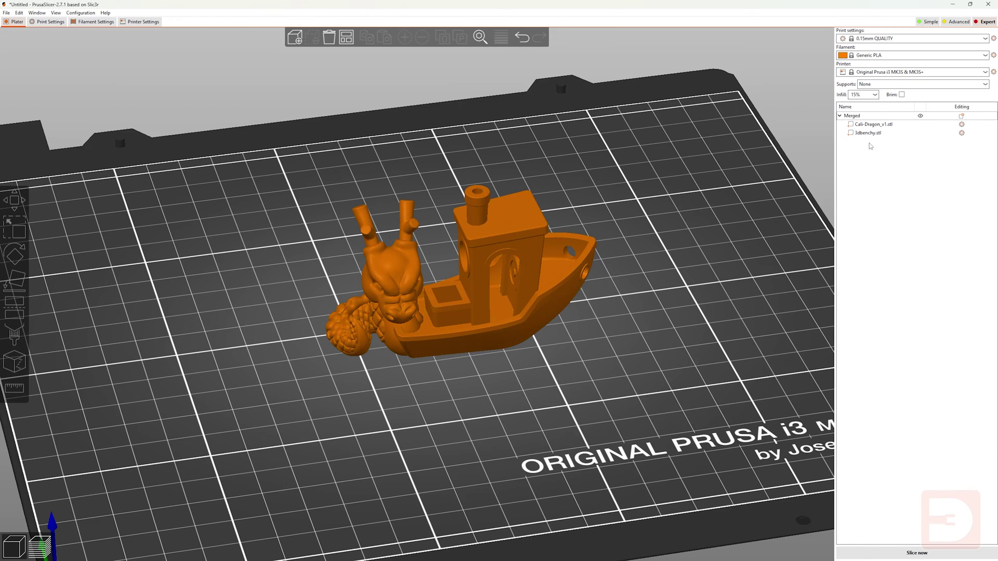
Change the type of the Cali-Dragon_v1.stl part to Negative Volume
{"action": "left_click", "coordinate": [867, 125]}
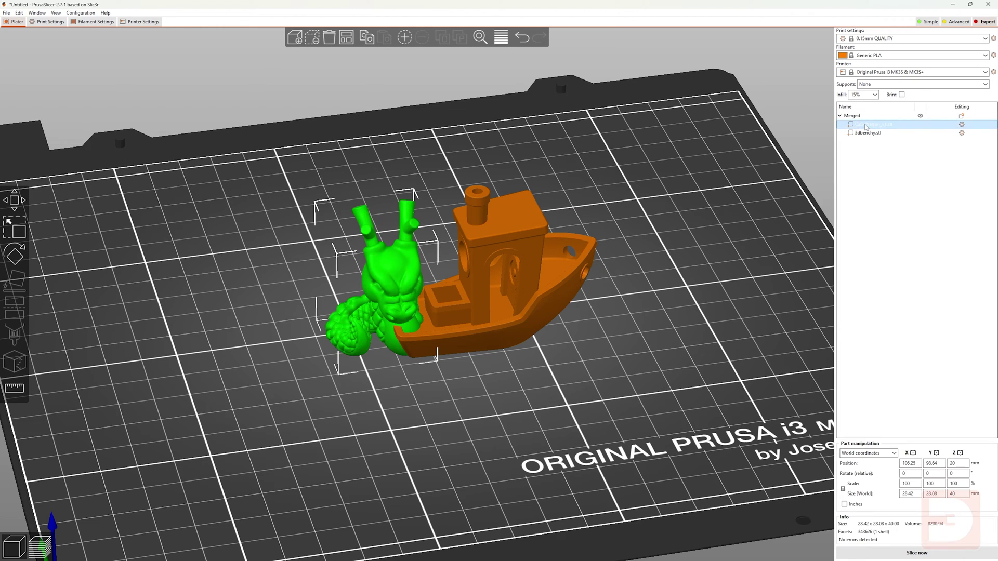
{"action": "right_click", "coordinate": [875, 125]}
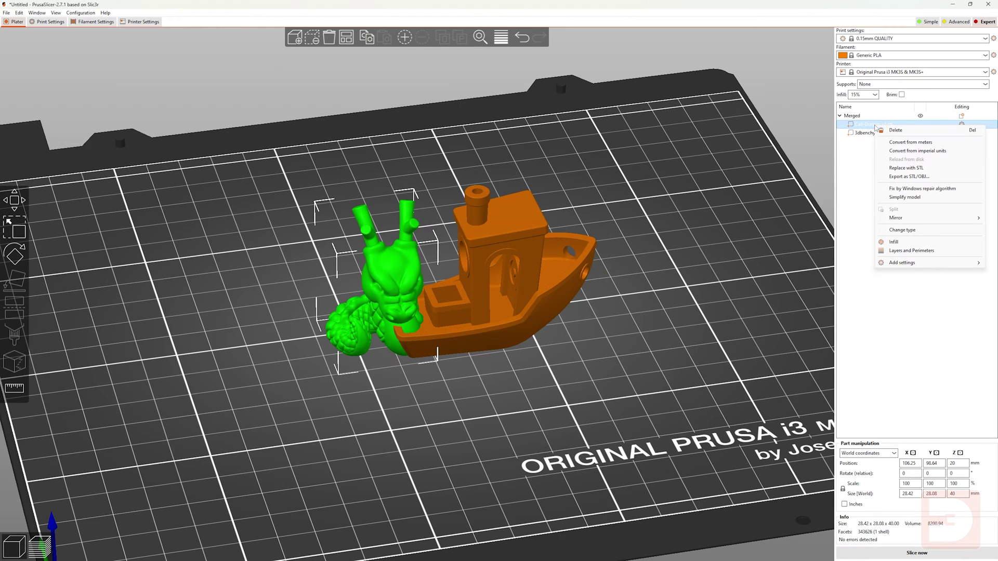
{"action": "left_click", "coordinate": [896, 233]}
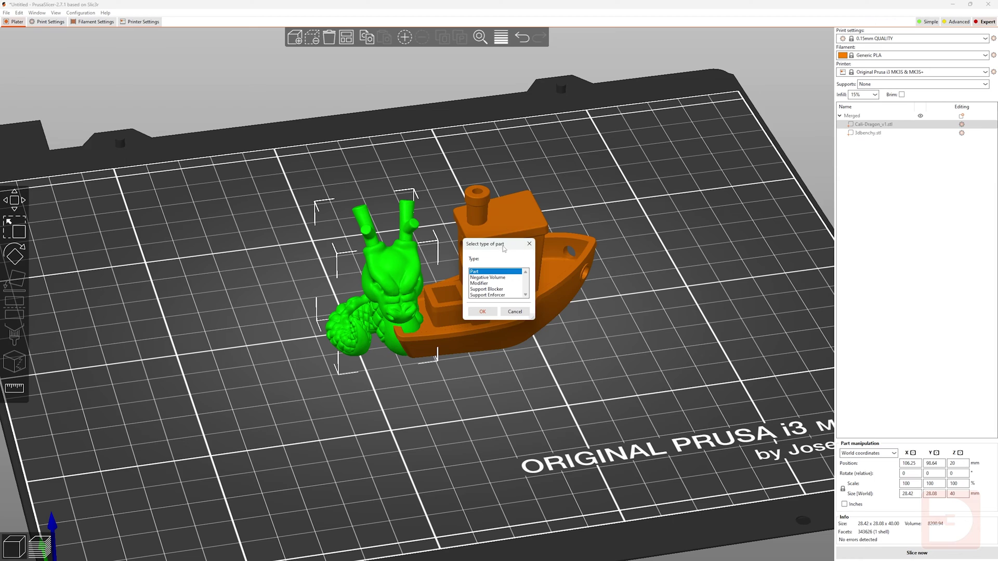
{"action": "left_click_drag", "start_coordinate": [504, 245], "coordinate": [688, 185]}
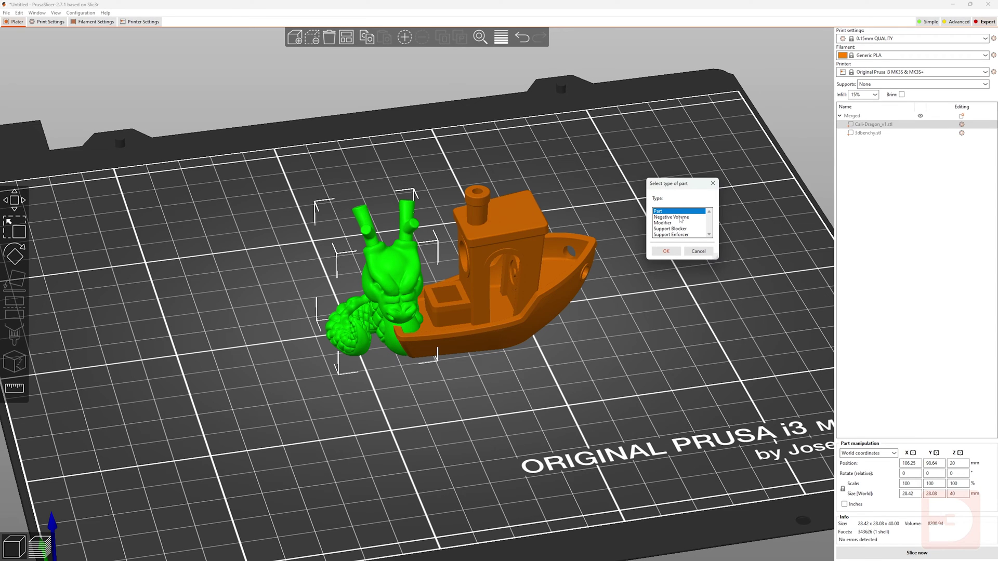
{"action": "left_click", "coordinate": [676, 218]}
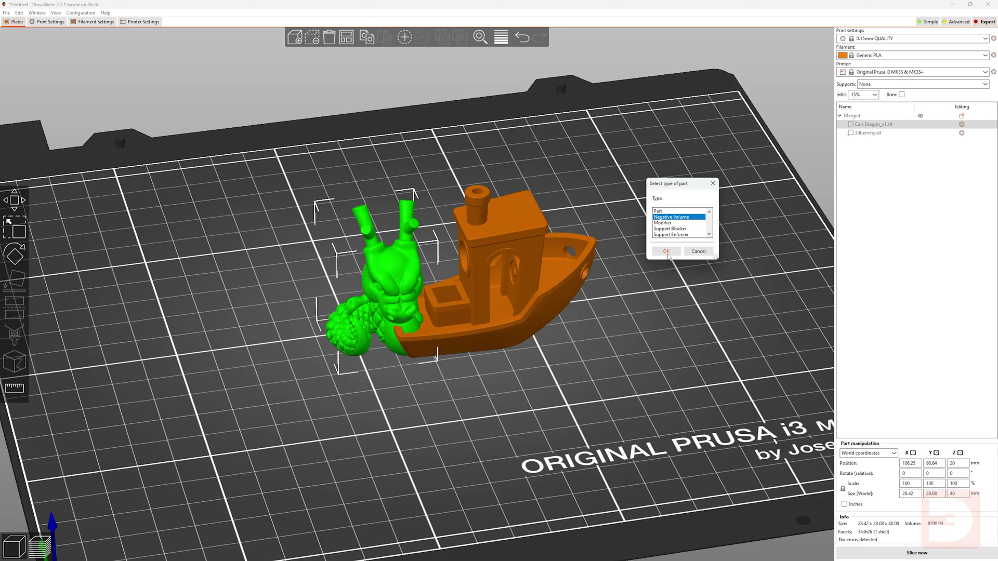
{"action": "left_click", "coordinate": [667, 253]}
{"action": "left_click", "coordinate": [648, 331]}
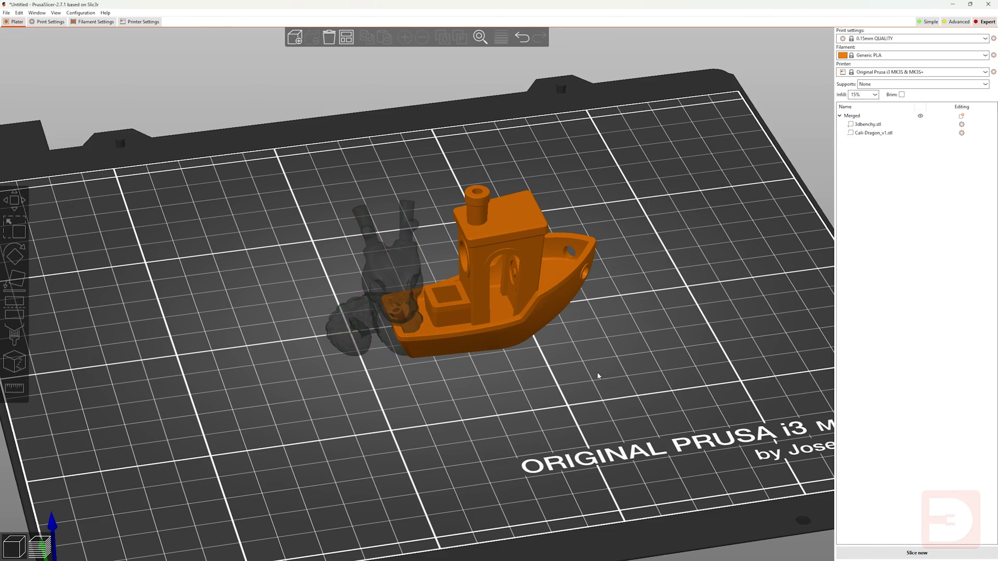
Slice the merged object and examine where the negative dragon volume cuts into the boat's stern
{"action": "left_click_drag", "start_coordinate": [597, 377], "coordinate": [510, 382]}
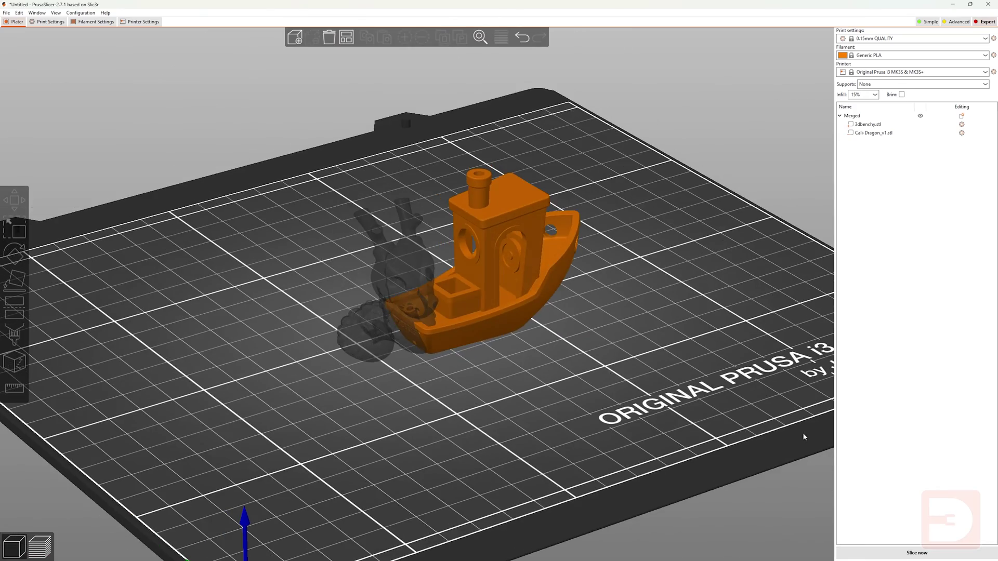
{"action": "left_click", "coordinate": [854, 555]}
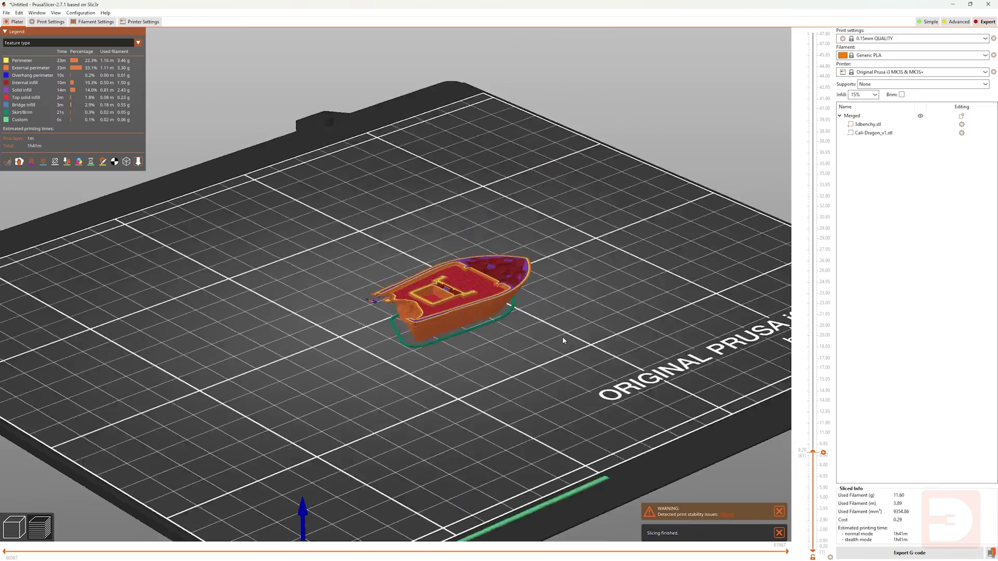
{"action": "mouse_move", "coordinate": [563, 341]}
{"action": "left_mouse_down"}
{"action": "mouse_move", "coordinate": [594, 321]}
{"action": "mouse_move", "coordinate": [574, 345]}
{"action": "mouse_move", "coordinate": [540, 346]}
{"action": "mouse_move", "coordinate": [586, 345]}
{"action": "mouse_move", "coordinate": [554, 340]}
{"action": "left_mouse_up"}
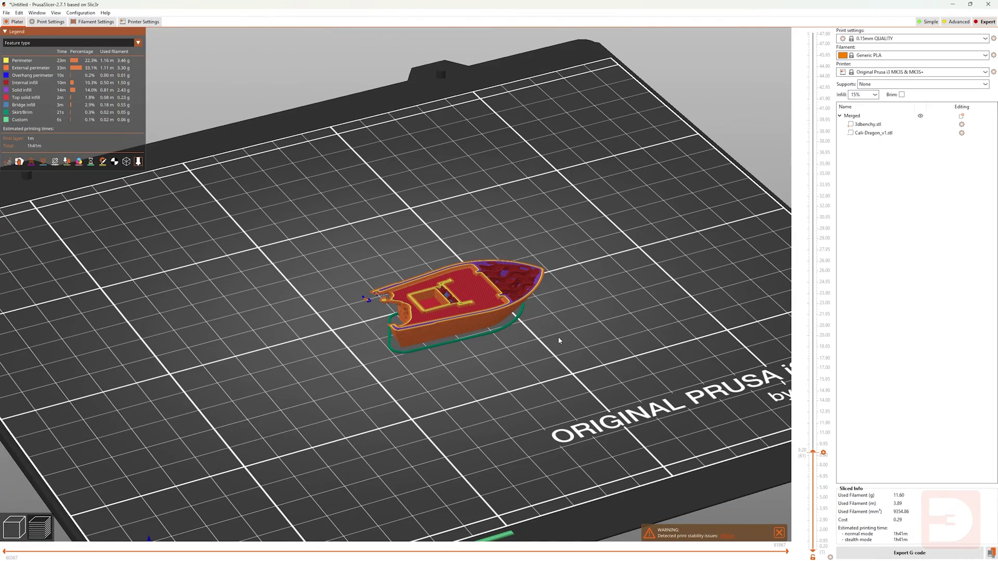
Move the negative dragon volume to the side of the boat's hull and slice again to examine the cut
{"action": "left_click", "coordinate": [14, 526]}
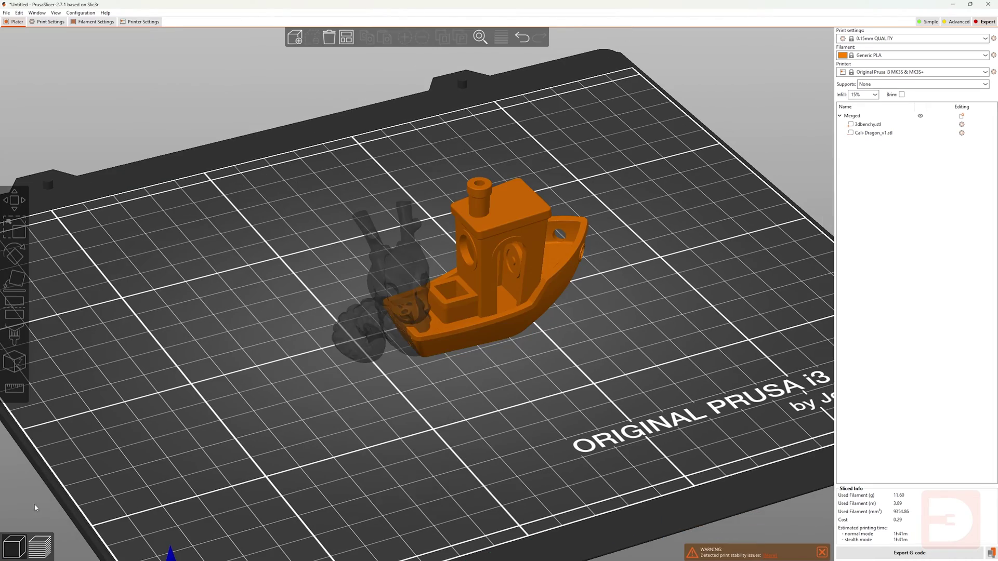
{"action": "left_click", "coordinate": [407, 261]}
{"action": "left_click_drag", "start_coordinate": [411, 267], "coordinate": [447, 291]}
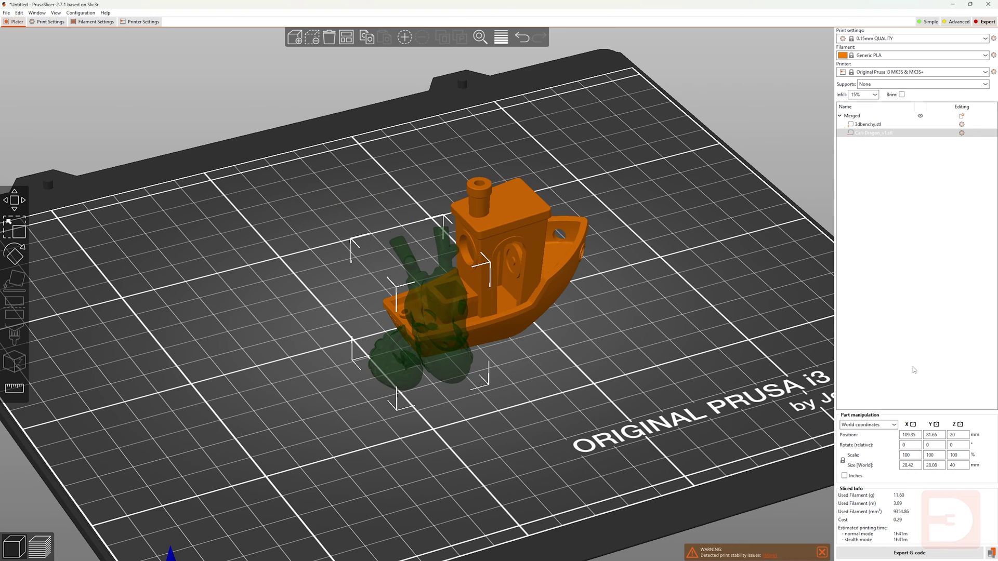
{"action": "left_click", "coordinate": [875, 551]}
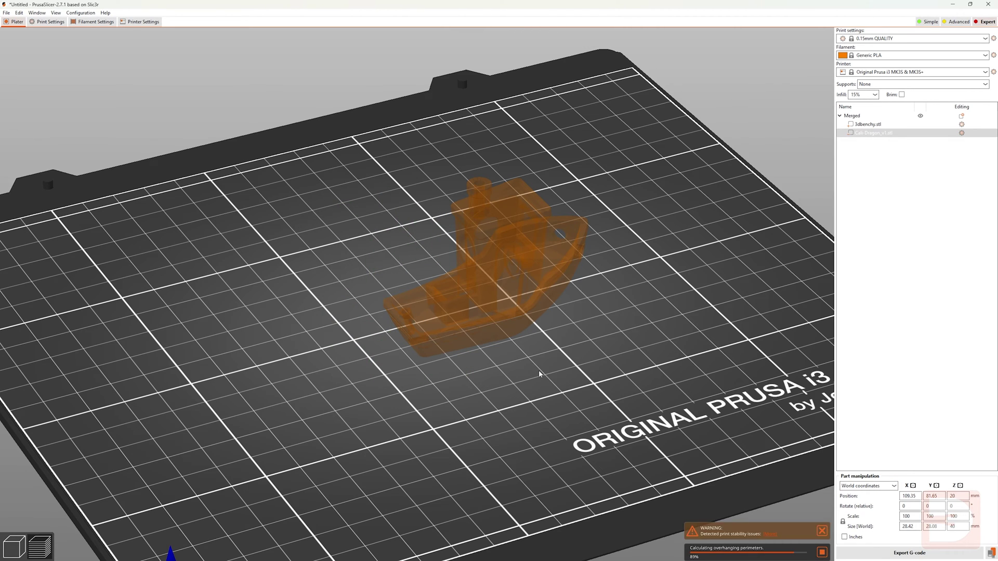
{"action": "mouse_move", "coordinate": [538, 370]}
{"action": "left_mouse_down"}
{"action": "mouse_move", "coordinate": [575, 345]}
{"action": "mouse_move", "coordinate": [557, 375]}
{"action": "mouse_move", "coordinate": [544, 370]}
{"action": "left_mouse_up"}
{"action": "scroll", "coordinate": [545, 371], "scroll_direction": "up", "scroll_amount": 3}
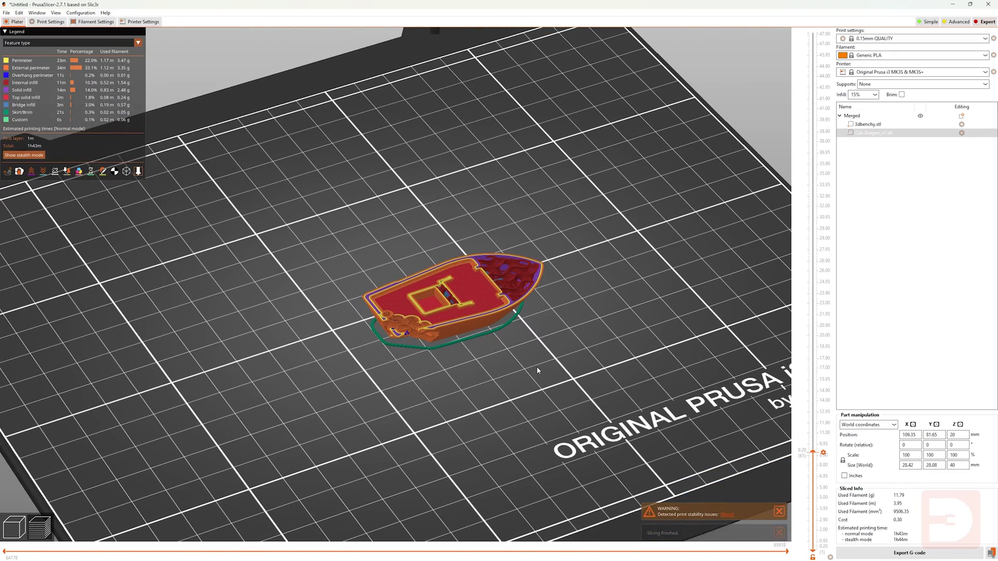
Move the dragon part back over the boat's stern and change its type to Modifier
{"action": "left_click", "coordinate": [21, 521]}
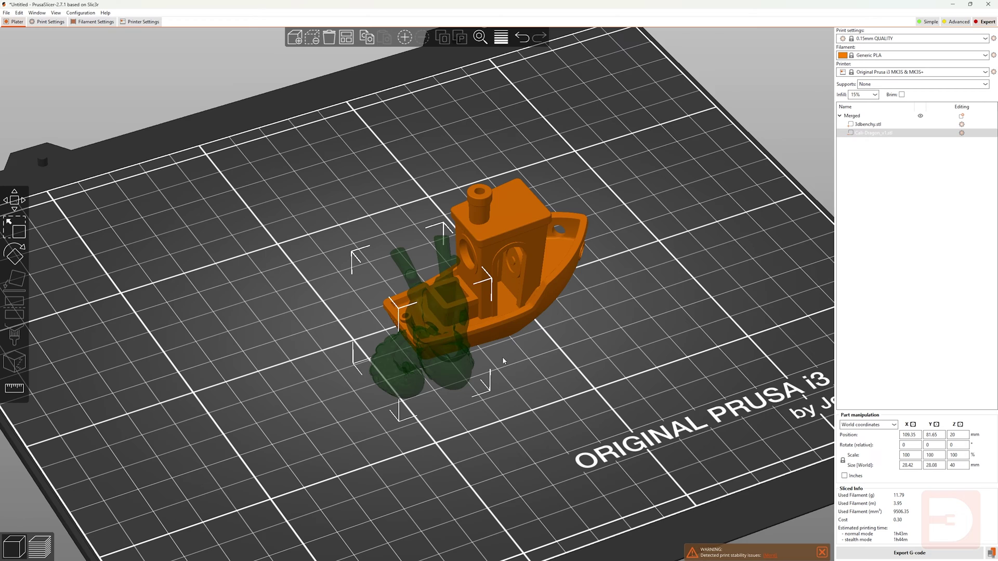
{"action": "left_click_drag", "start_coordinate": [399, 381], "coordinate": [367, 352]}
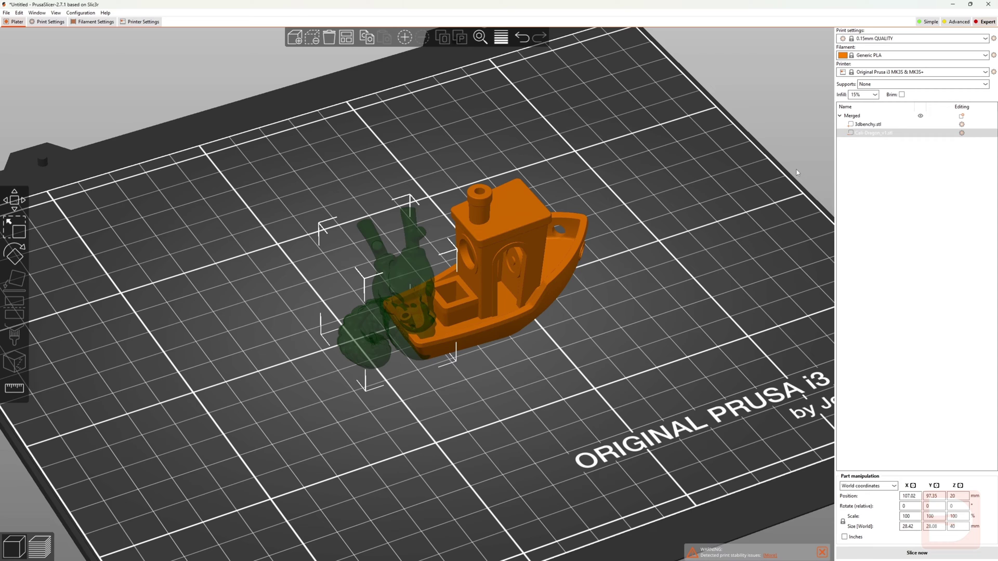
{"action": "right_click", "coordinate": [867, 133]}
{"action": "left_click", "coordinate": [892, 236]}
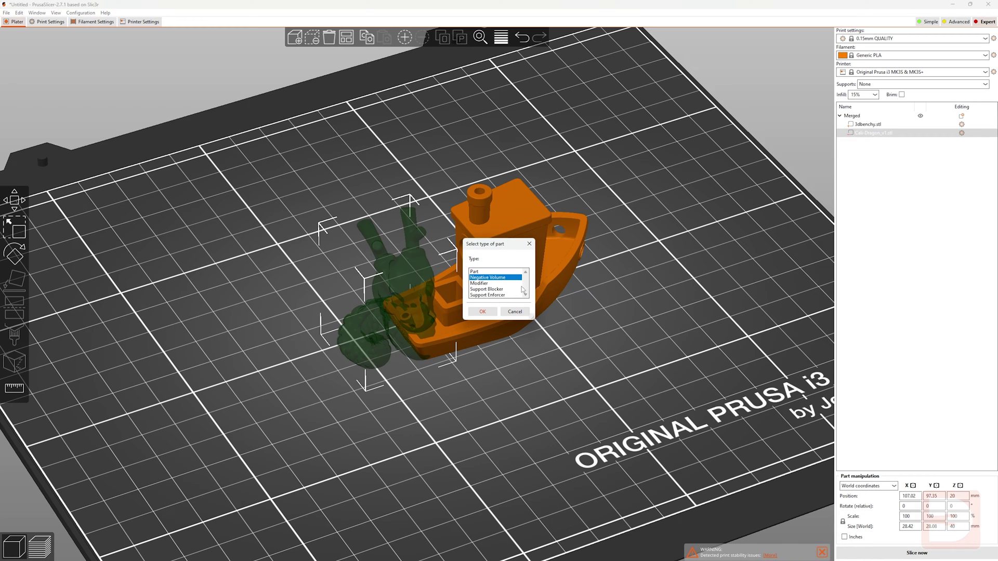
{"action": "left_click", "coordinate": [479, 283]}
{"action": "left_click", "coordinate": [483, 312]}
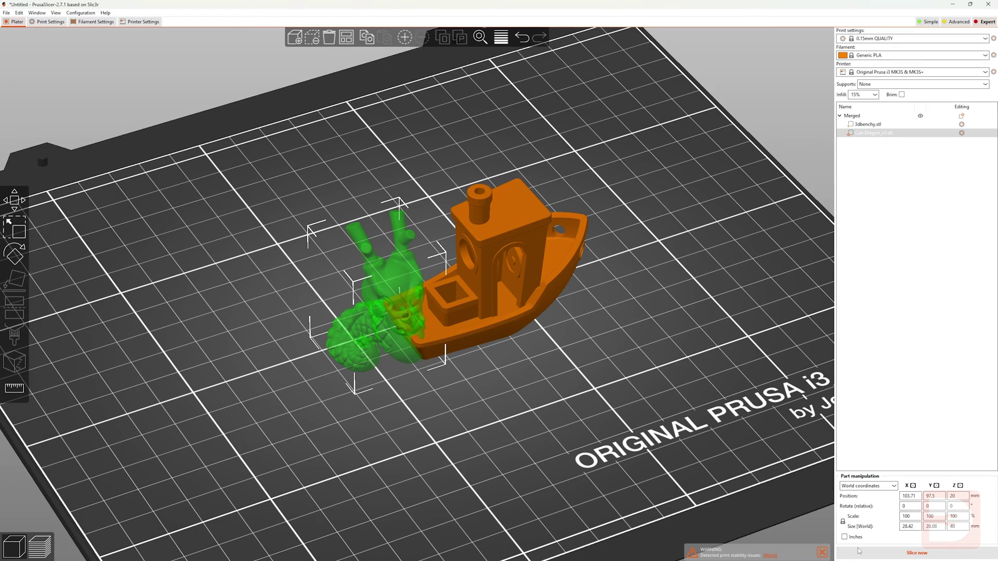
Slice the object with the dragon modifier and examine the boat's toolpaths up to the top layer
{"action": "left_click", "coordinate": [918, 553]}
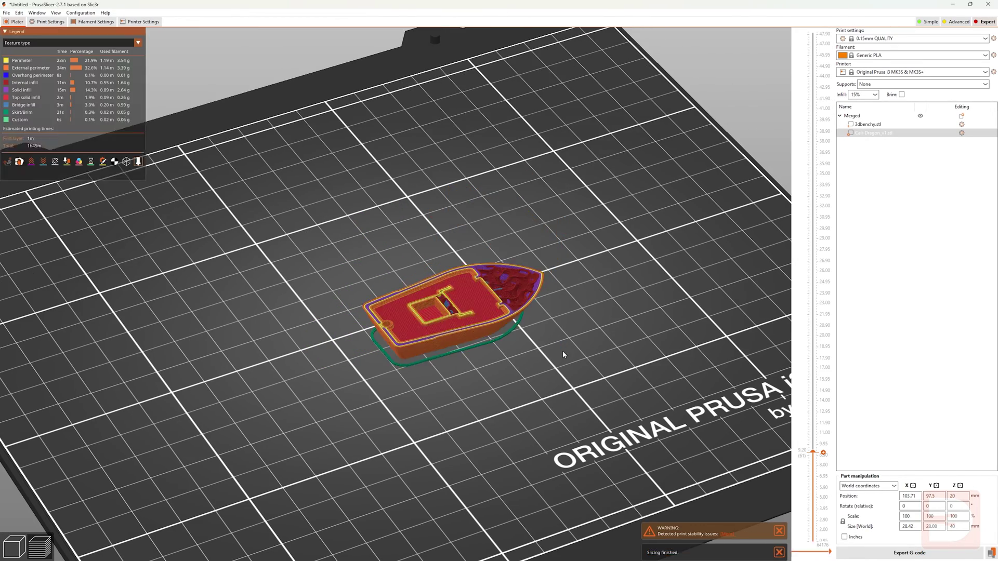
{"action": "left_click_drag", "start_coordinate": [562, 351], "coordinate": [551, 345]}
{"action": "left_click_drag", "start_coordinate": [823, 453], "coordinate": [823, 33]}
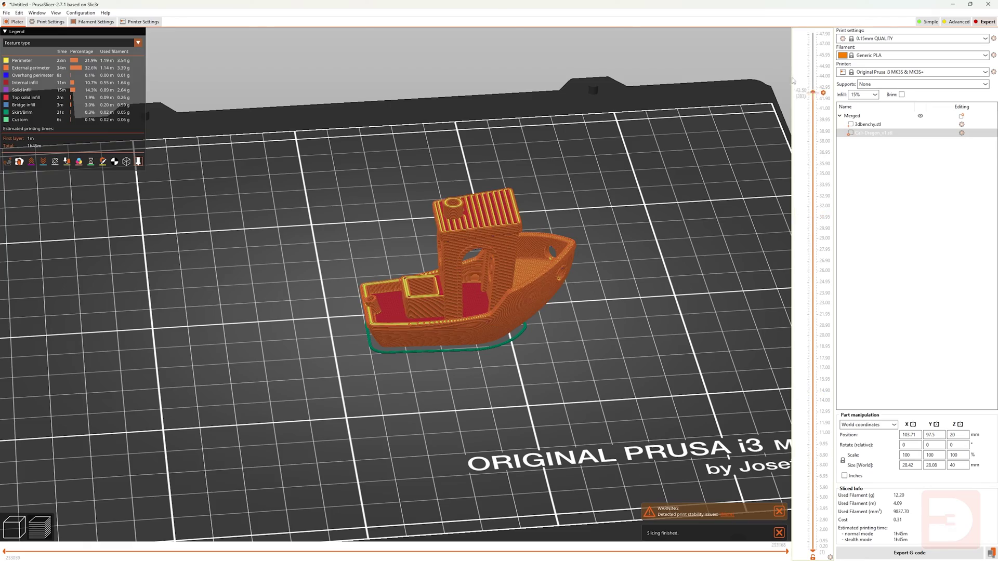
{"action": "left_click_drag", "start_coordinate": [680, 229], "coordinate": [647, 265]}
{"action": "scroll", "coordinate": [666, 260], "scroll_direction": "down", "scroll_amount": 5}
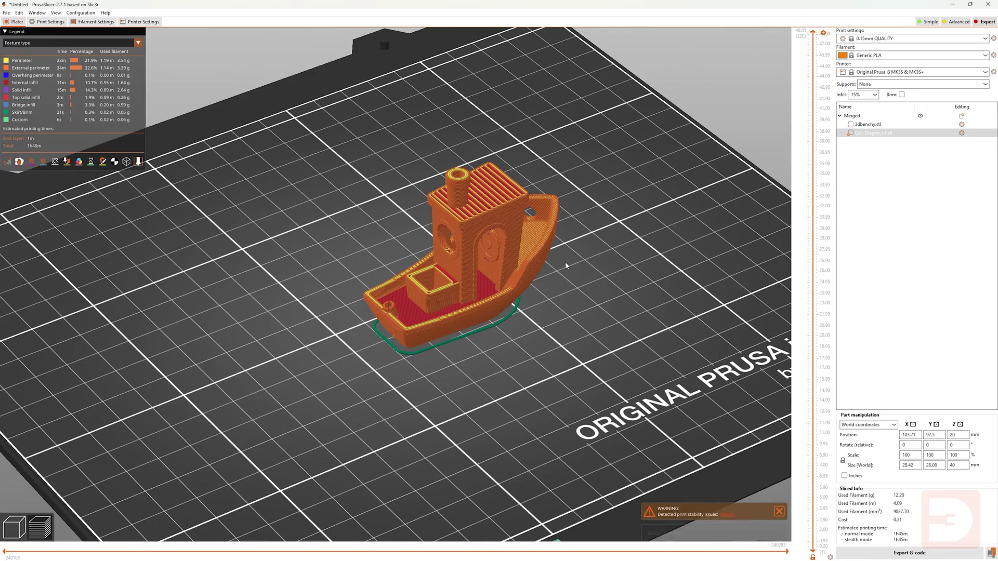
Return to the 3D editor view and move the dragon modifier inside the boat's cabin
{"action": "left_click", "coordinate": [15, 524]}
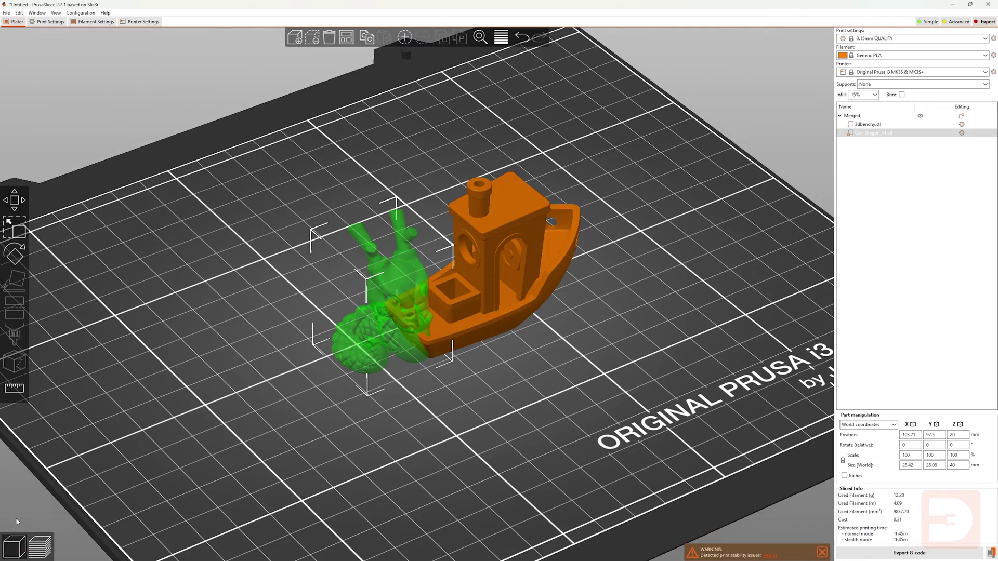
{"action": "right_click", "coordinate": [865, 133]}
{"action": "left_click", "coordinate": [589, 364]}
{"action": "left_click_drag", "start_coordinate": [391, 283], "coordinate": [482, 247]}
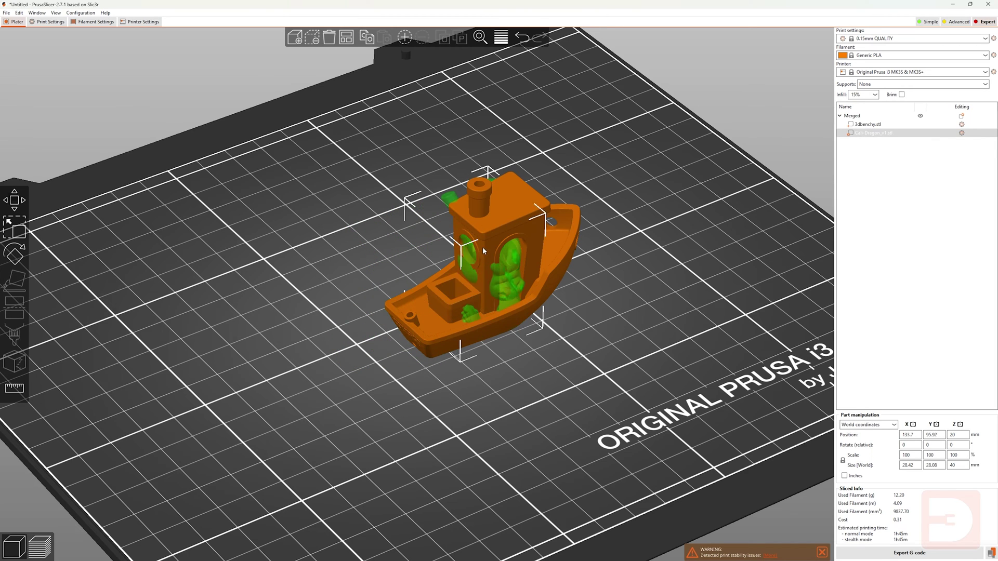
Add a Fuzzy Skin setting to the dragon modifier and set it to Outside walls
{"action": "right_click", "coordinate": [868, 134]}
{"action": "mouse_move", "coordinate": [897, 271]}
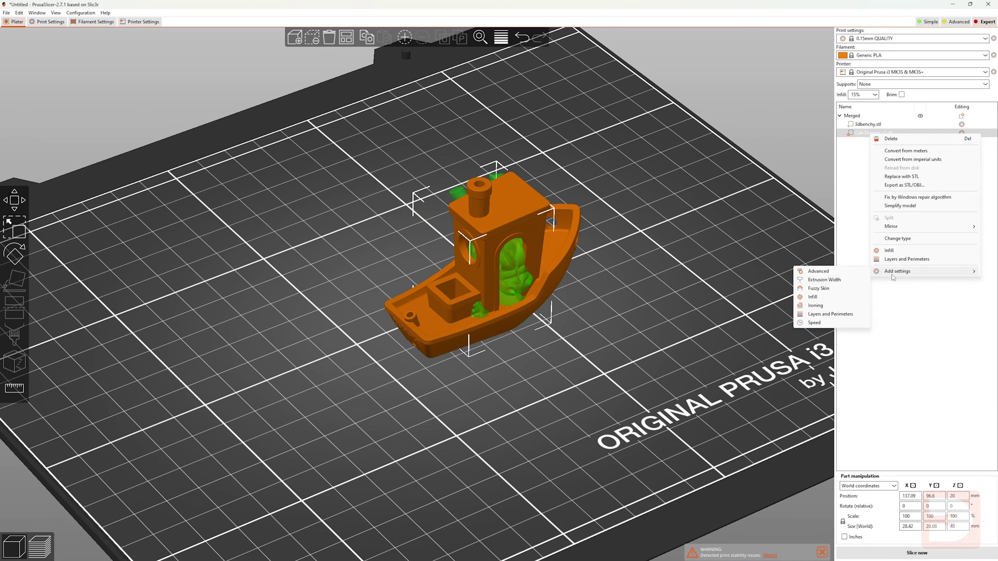
{"action": "left_click", "coordinate": [848, 290]}
{"action": "left_click", "coordinate": [487, 306]}
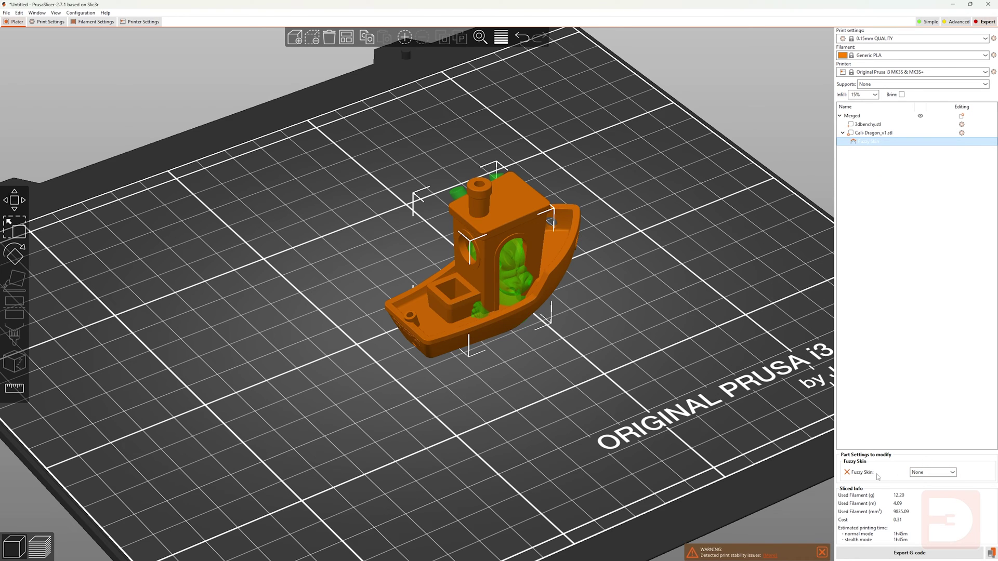
{"action": "left_click", "coordinate": [928, 473]}
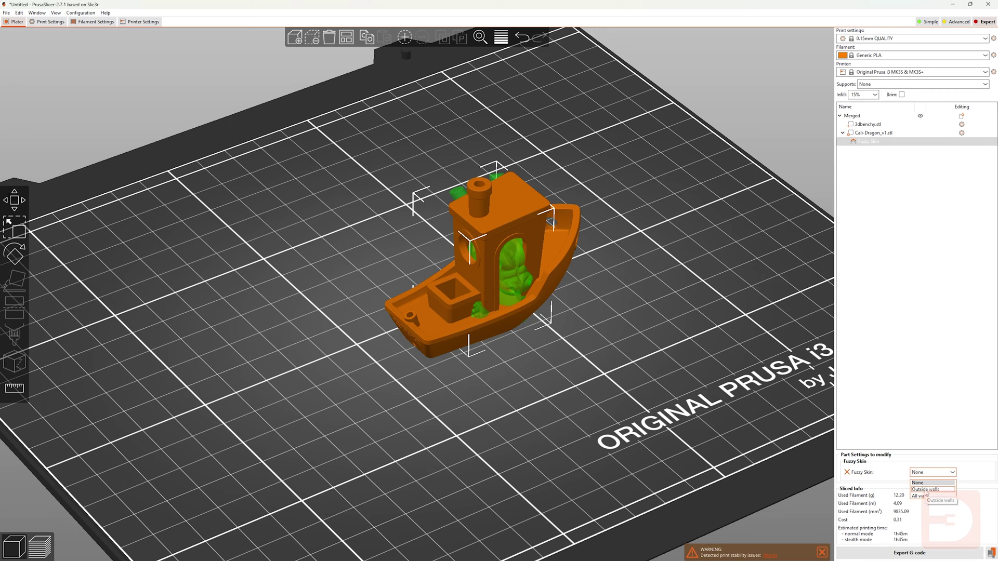
{"action": "left_click", "coordinate": [926, 489]}
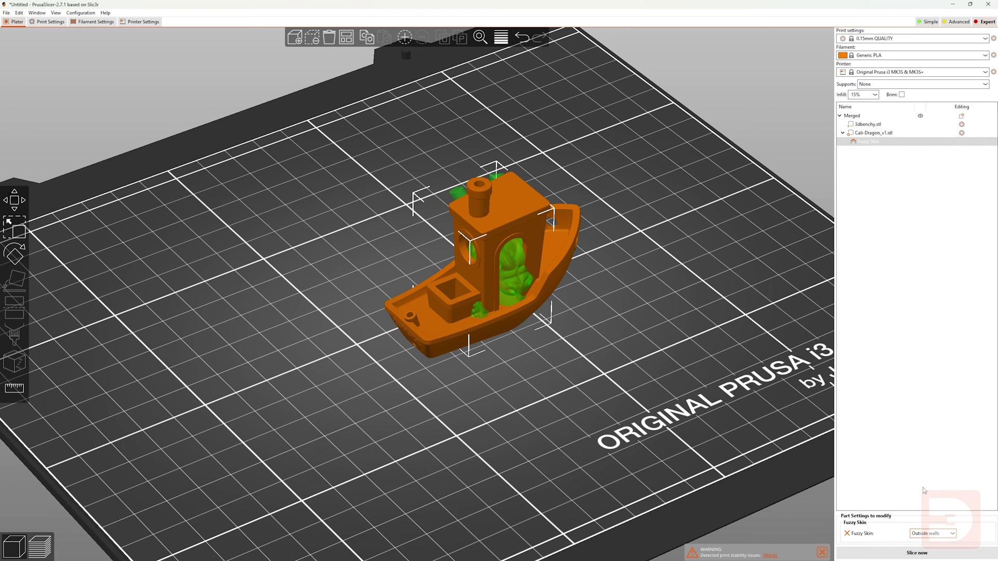
Slice the merged object and examine the fuzzy-skin toolpaths where the dragon modifier overlaps the boat's cabin
{"action": "left_click", "coordinate": [884, 553]}
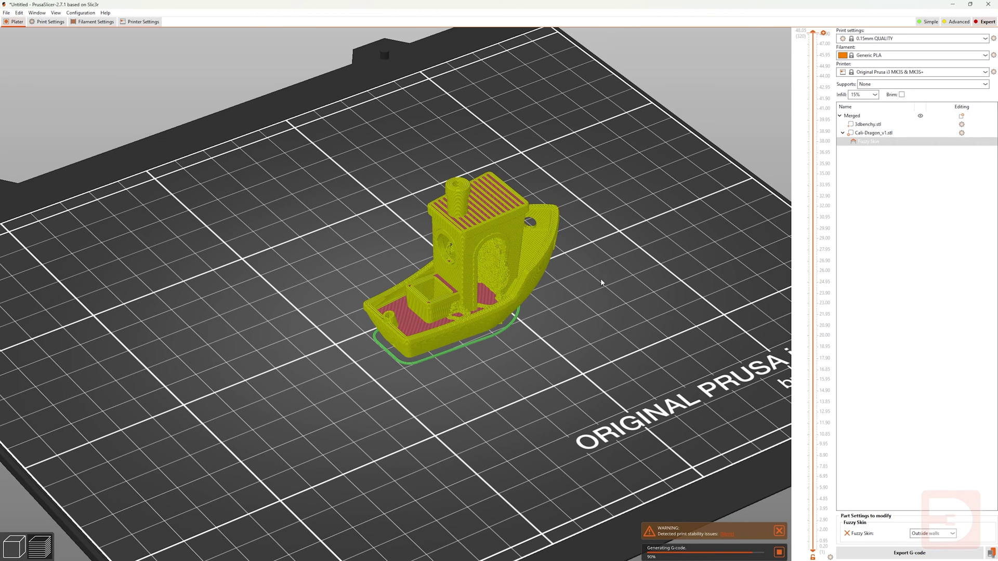
{"action": "scroll", "coordinate": [601, 279], "scroll_direction": "up", "scroll_amount": 5}
{"action": "left_click_drag", "start_coordinate": [654, 318], "coordinate": [601, 360]}
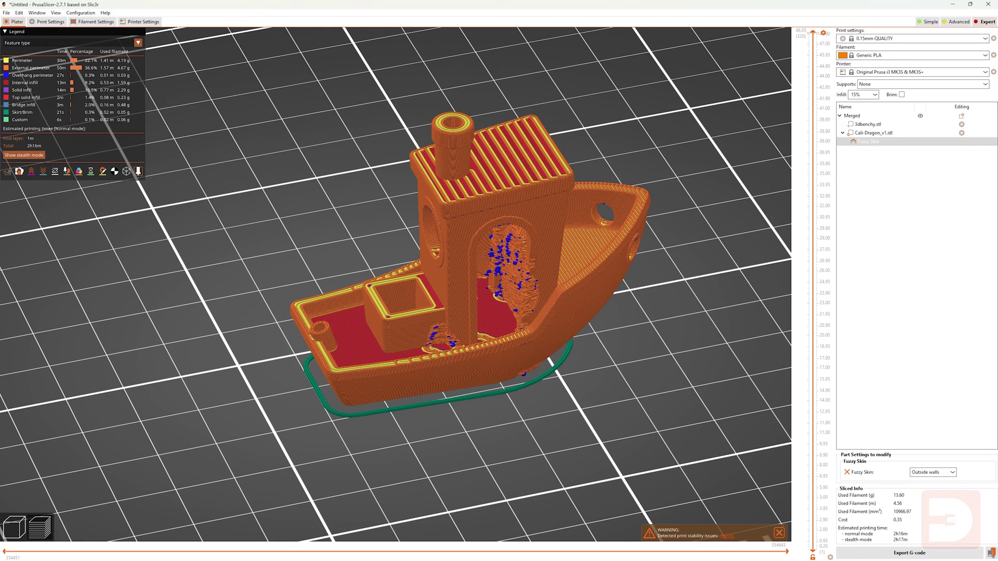
Return to the 3D editor view, change the dragon's part type to Support Blocker and move it over the boat's bow
{"action": "left_click", "coordinate": [14, 528]}
{"action": "scroll", "coordinate": [755, 161], "scroll_direction": "down", "scroll_amount": 5}
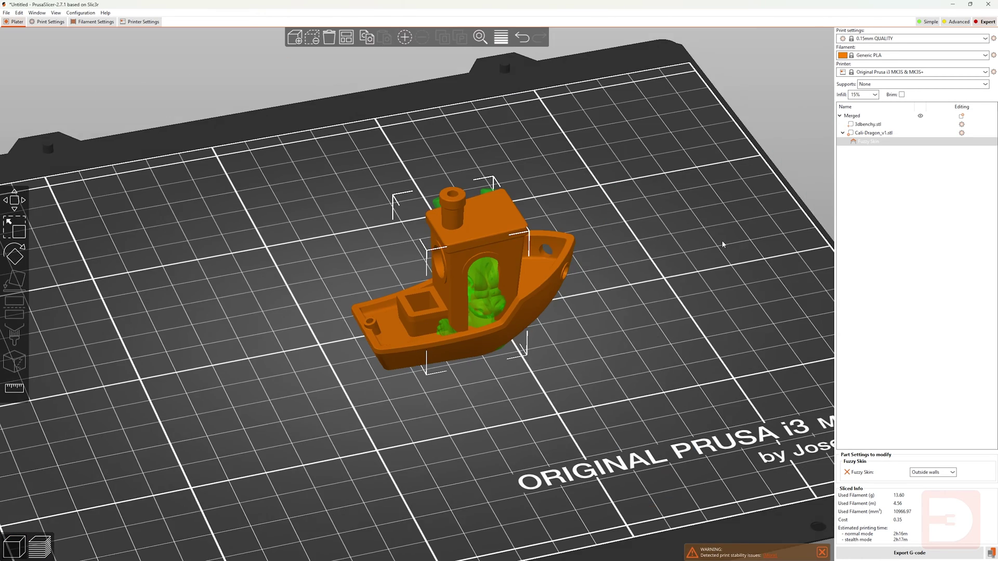
{"action": "scroll", "coordinate": [738, 234], "scroll_direction": "up", "scroll_amount": 3}
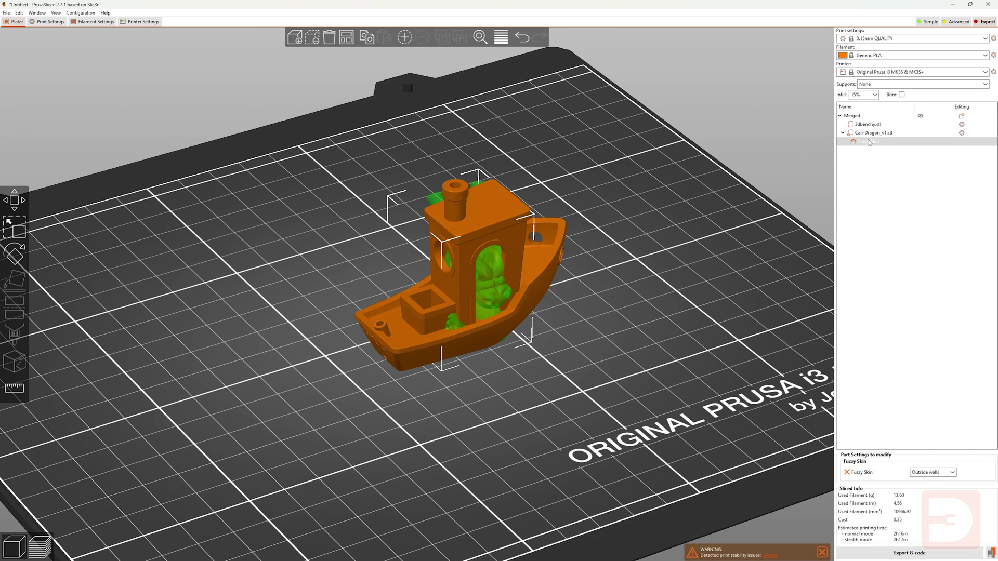
{"action": "left_click", "coordinate": [872, 143]}
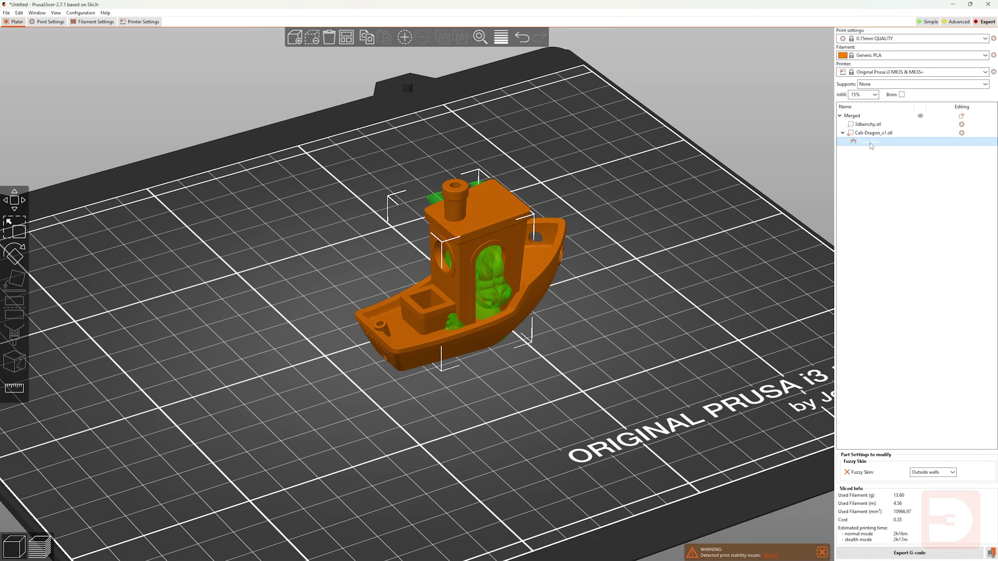
{"action": "left_click", "coordinate": [871, 134]}
{"action": "right_click", "coordinate": [870, 136]}
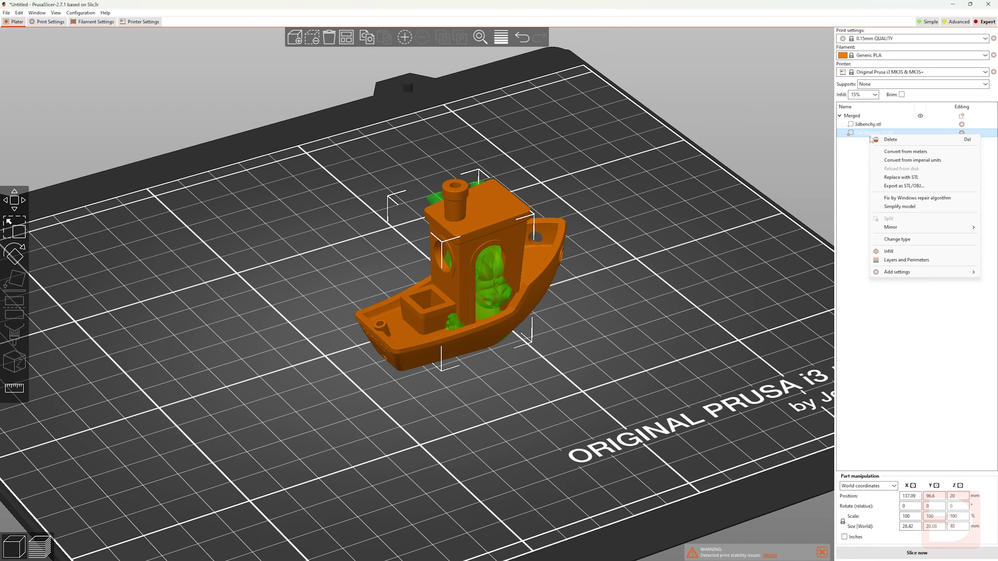
{"action": "left_click", "coordinate": [899, 240]}
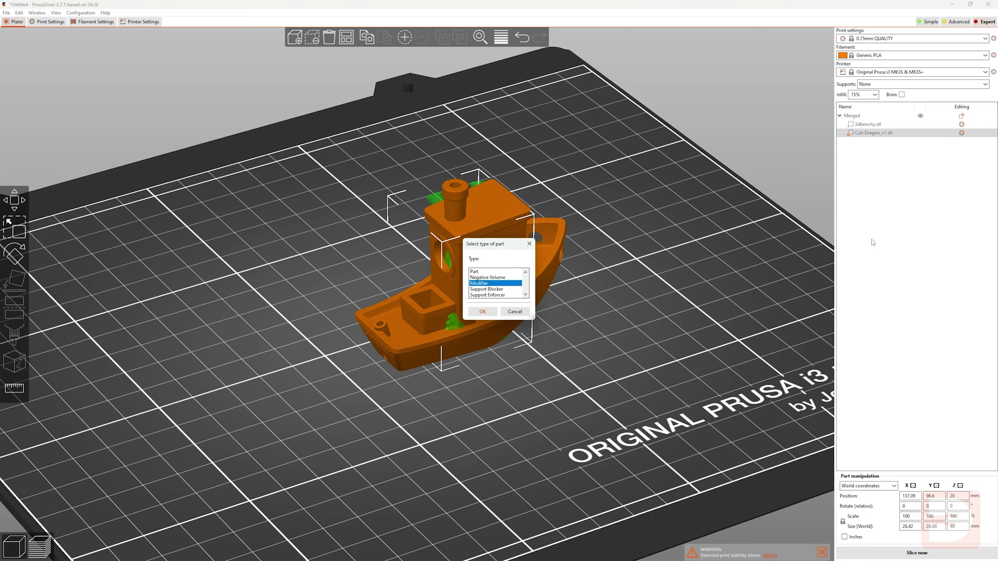
{"action": "left_click_drag", "start_coordinate": [498, 248], "coordinate": [713, 203]}
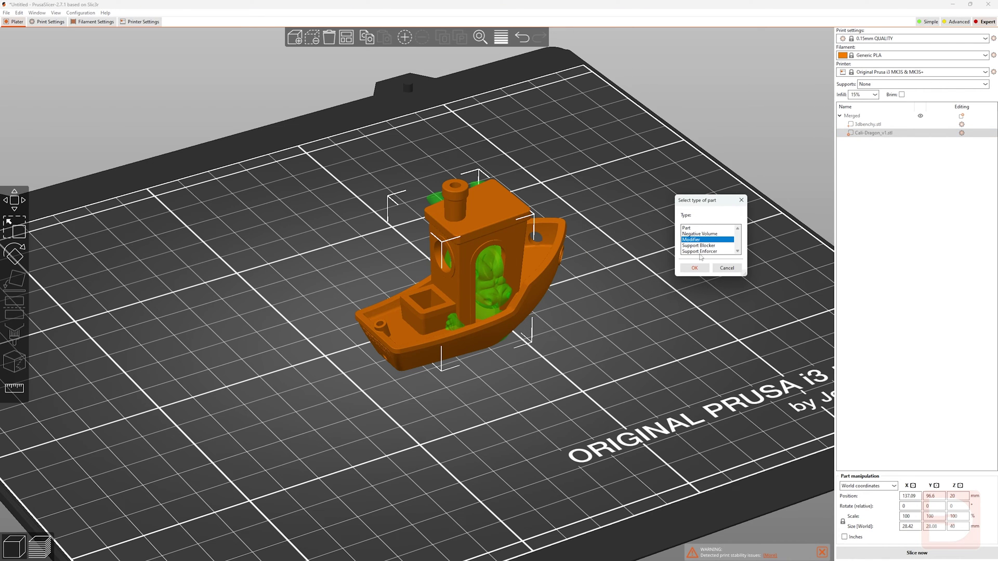
{"action": "left_click", "coordinate": [696, 246]}
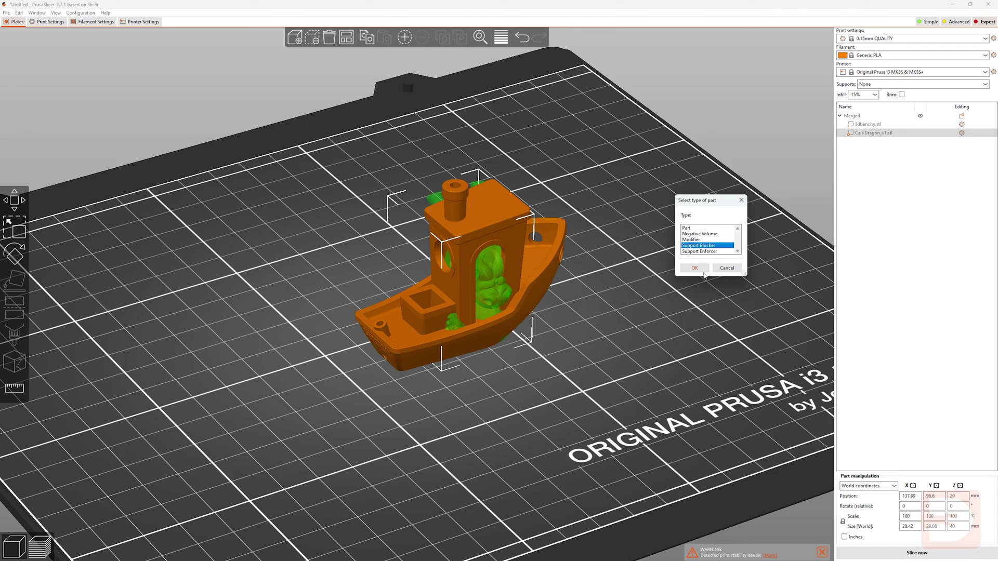
{"action": "left_click", "coordinate": [696, 268]}
{"action": "left_click_drag", "start_coordinate": [489, 280], "coordinate": [566, 263]}
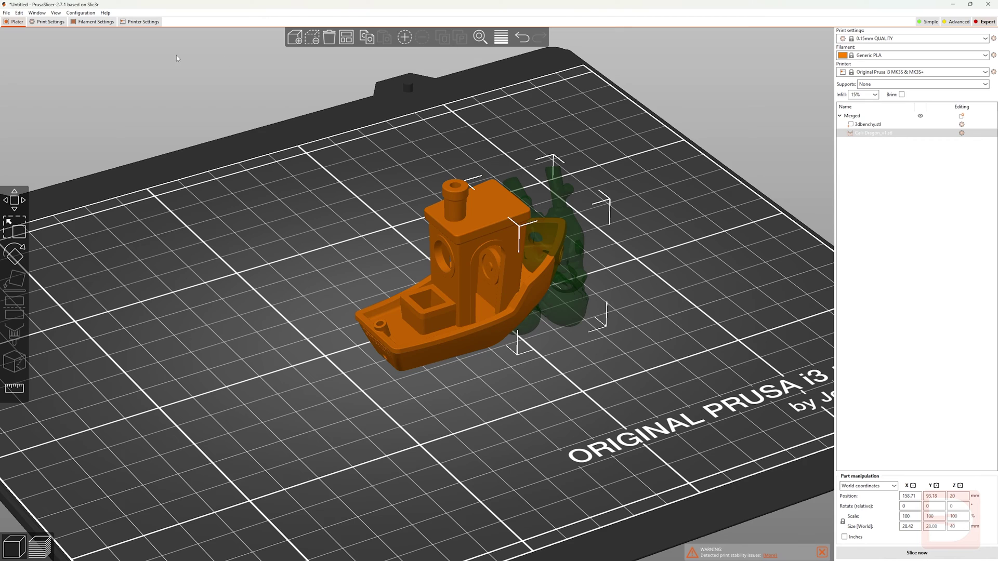
Enable support material generation in the print settings, then slice and examine the supports around the boat's bow
{"action": "left_click", "coordinate": [49, 23]}
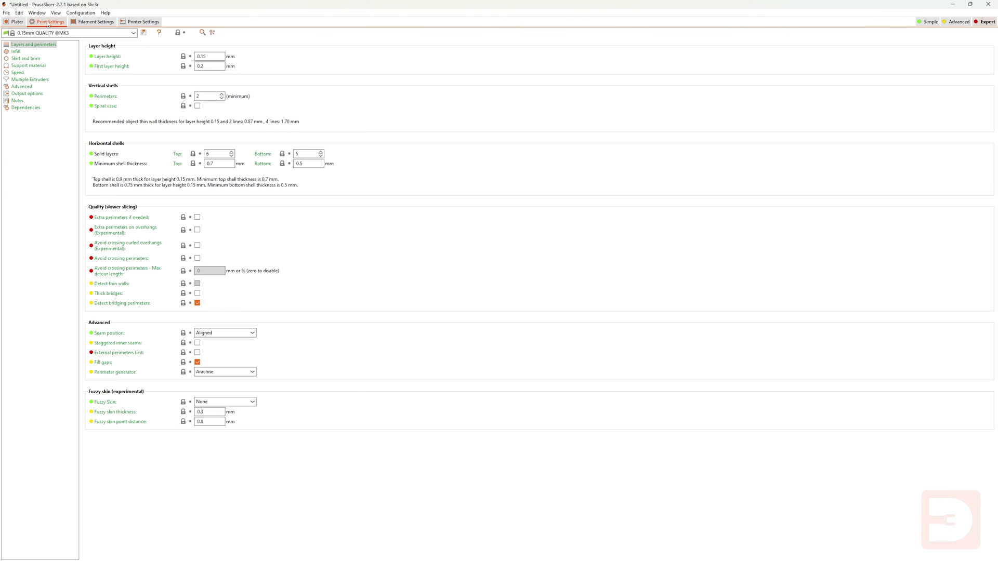
{"action": "left_click", "coordinate": [24, 66]}
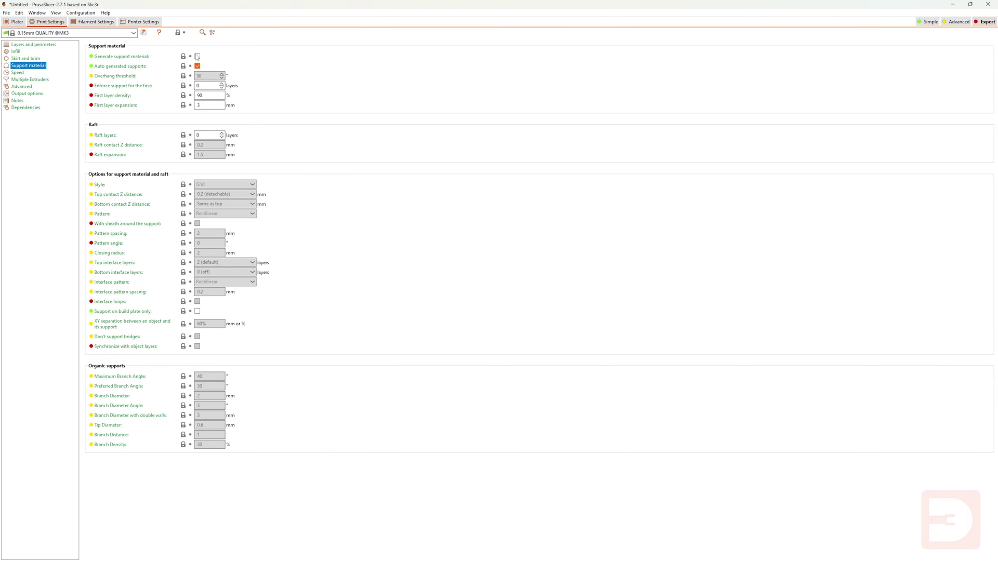
{"action": "left_click", "coordinate": [197, 56]}
{"action": "left_click", "coordinate": [16, 22]}
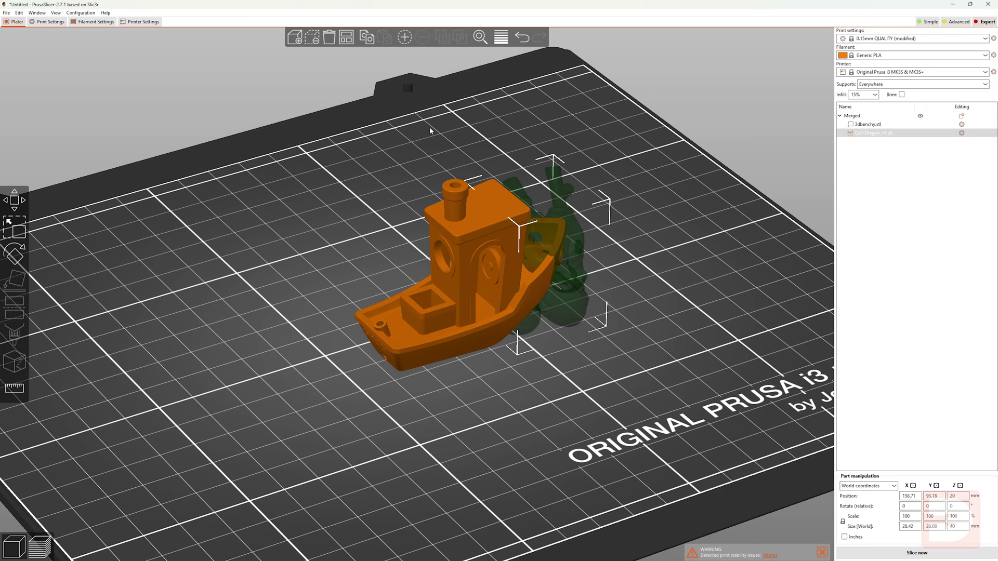
{"action": "left_click", "coordinate": [933, 552]}
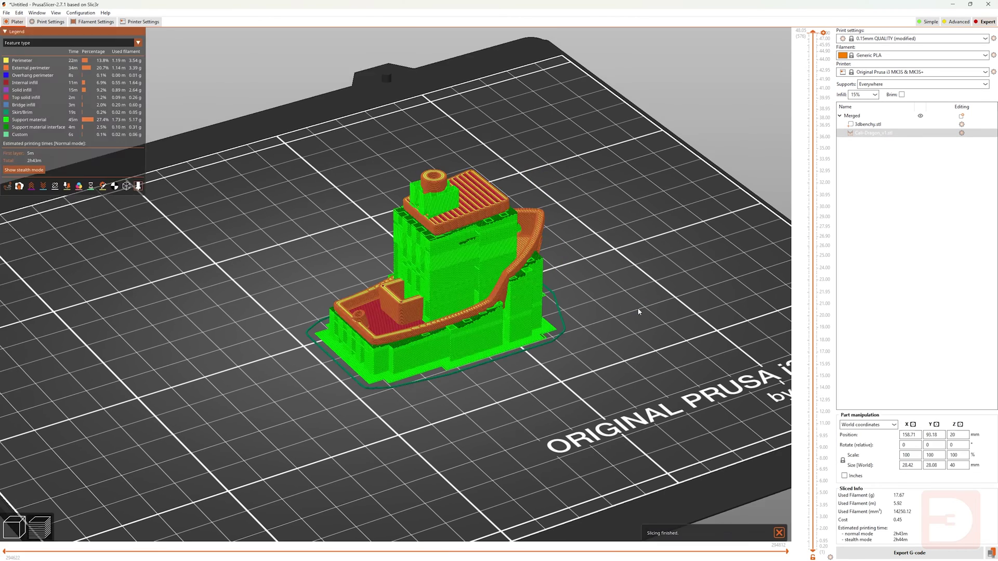
{"action": "left_click_drag", "start_coordinate": [639, 311], "coordinate": [603, 317]}
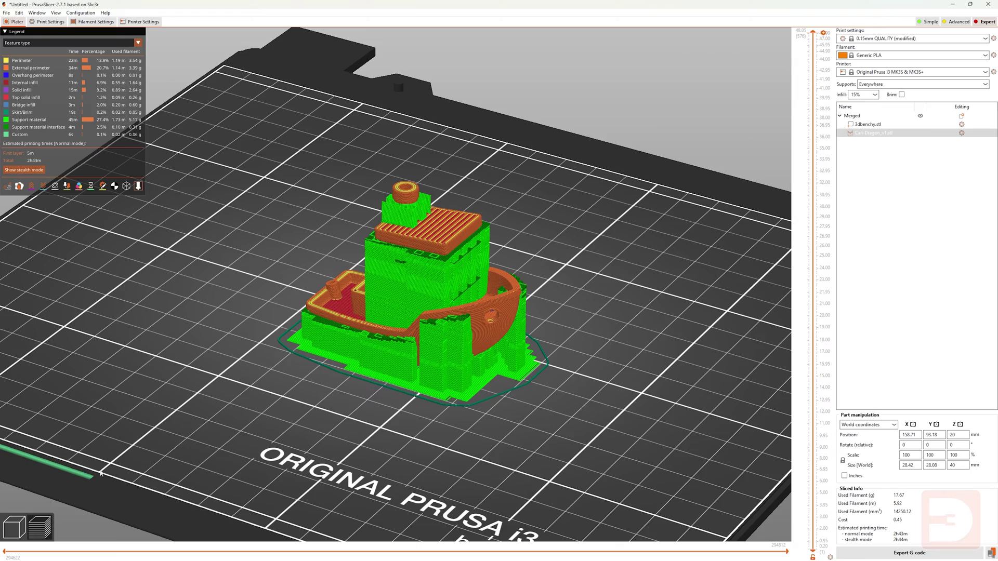
Return to the 3D editor view and change the dragon's part type to Support Enforcer
{"action": "left_click", "coordinate": [16, 524]}
{"action": "mouse_move", "coordinate": [670, 339]}
{"action": "left_mouse_down"}
{"action": "mouse_move", "coordinate": [613, 344]}
{"action": "mouse_move", "coordinate": [655, 328]}
{"action": "left_mouse_up"}
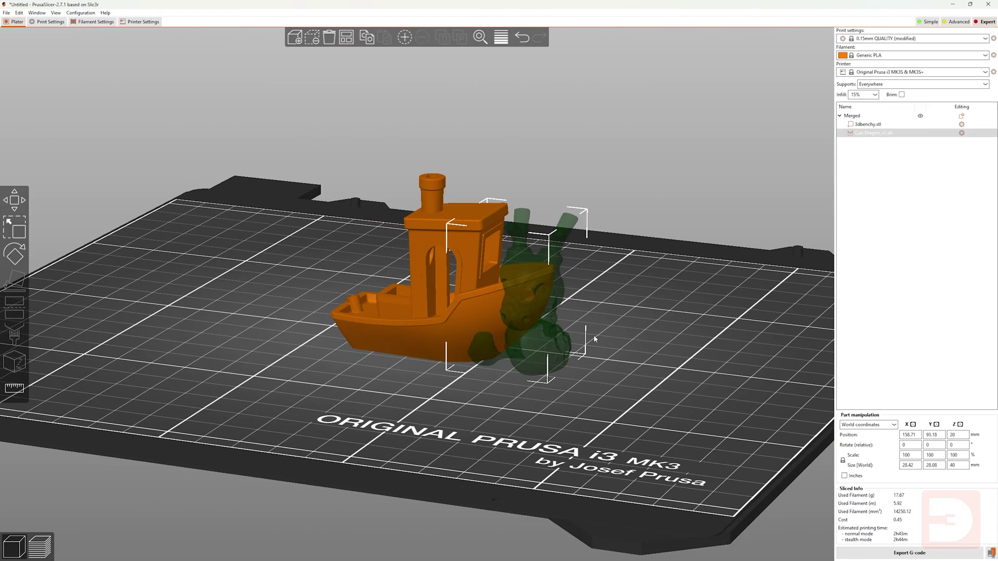
{"action": "right_click", "coordinate": [867, 136]}
{"action": "left_click", "coordinate": [867, 242]}
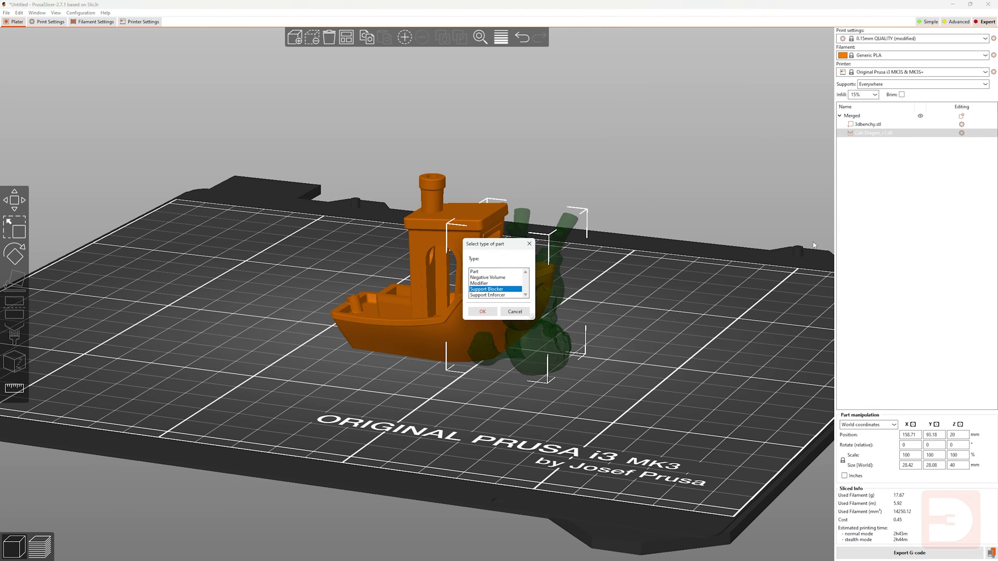
{"action": "left_click", "coordinate": [503, 295]}
{"action": "left_click", "coordinate": [482, 311]}
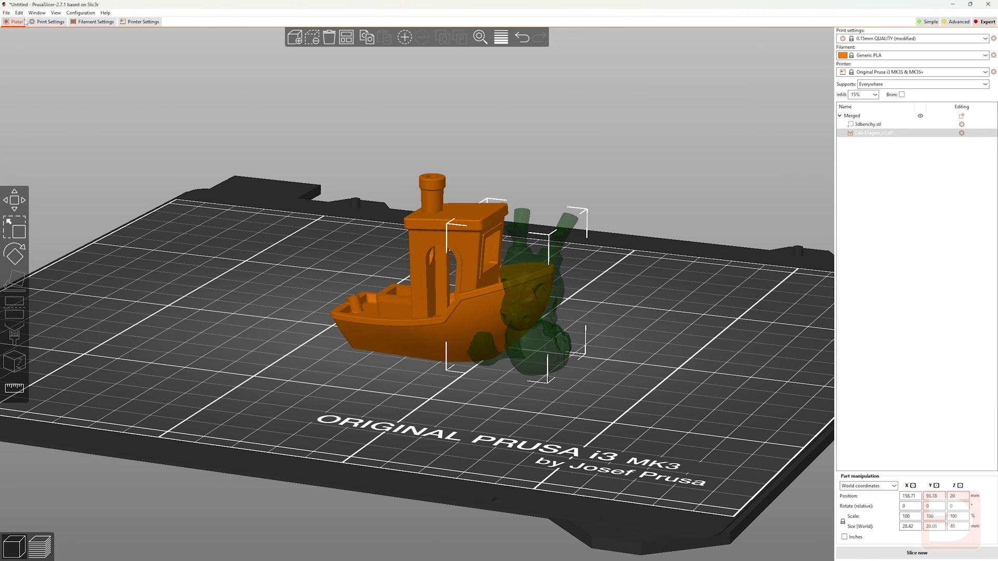
Turn off auto-generated supports in the print settings, then slice and examine the supports created by the dragon enforcer
{"action": "left_click", "coordinate": [50, 23]}
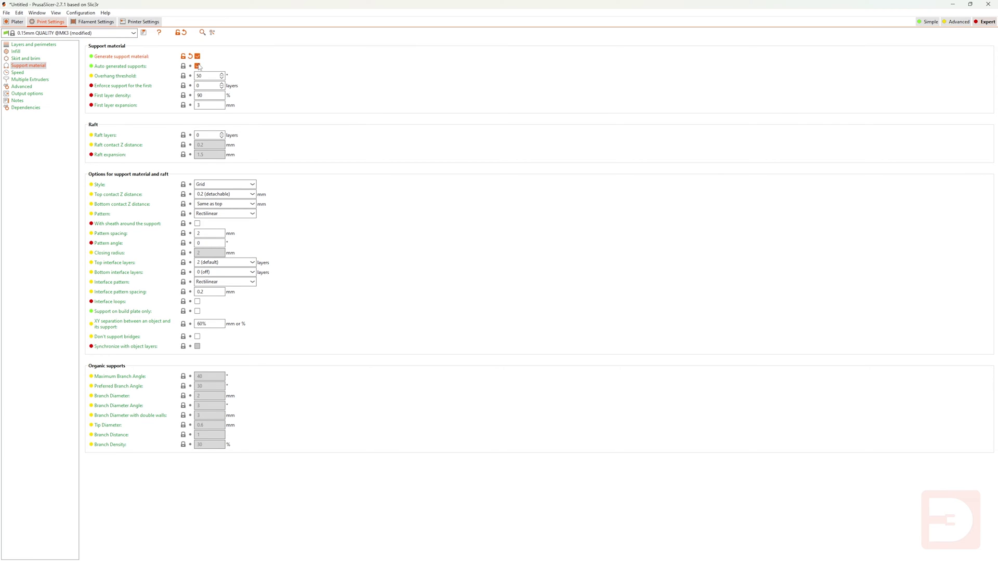
{"action": "left_click", "coordinate": [16, 22]}
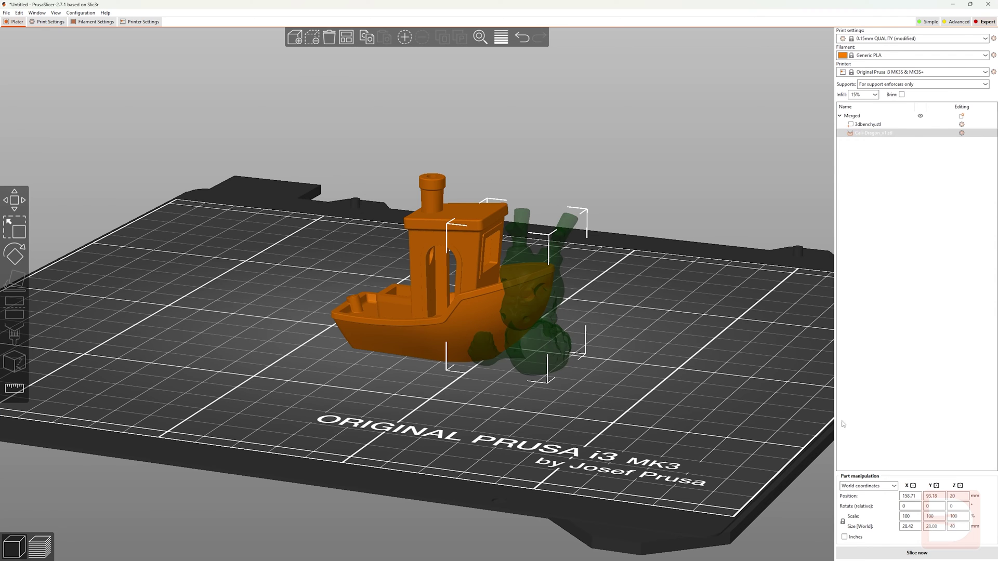
{"action": "left_click", "coordinate": [879, 553]}
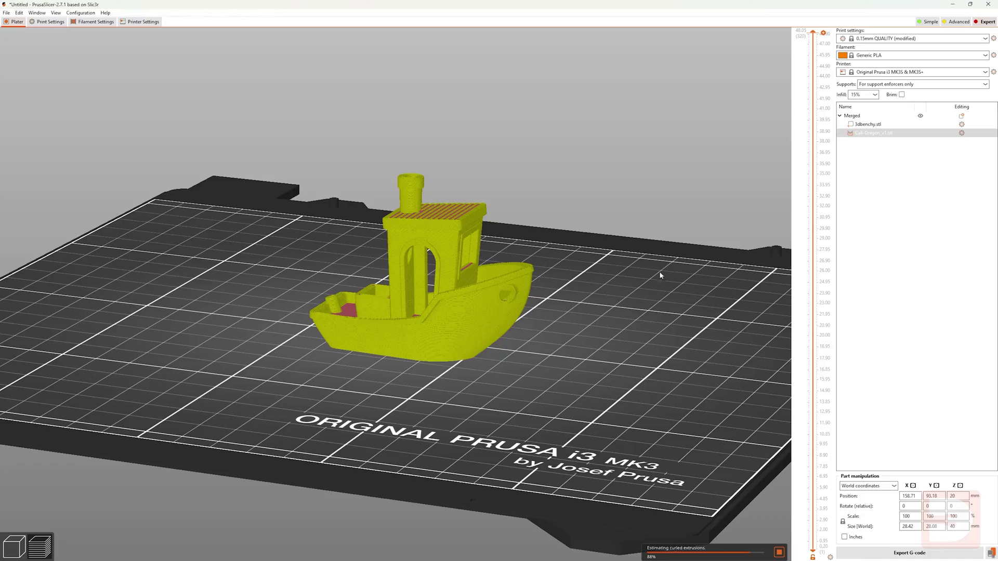
{"action": "left_click_drag", "start_coordinate": [644, 264], "coordinate": [671, 268]}
{"action": "scroll", "coordinate": [656, 272], "scroll_direction": "up", "scroll_amount": 2}
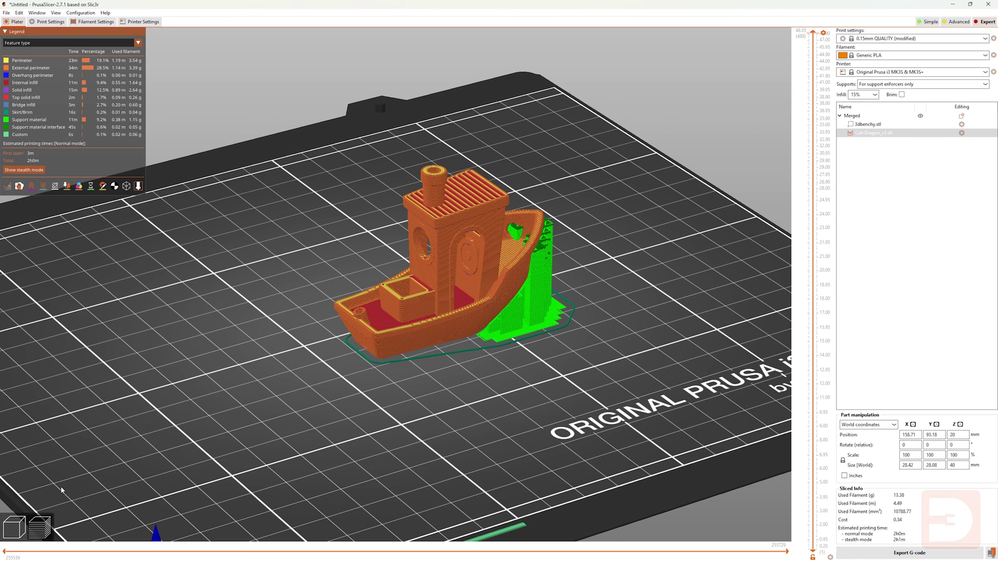
Return to the 3D editor view and change the dragon's type back to Part
{"action": "left_click", "coordinate": [19, 530]}
{"action": "right_click", "coordinate": [868, 133]}
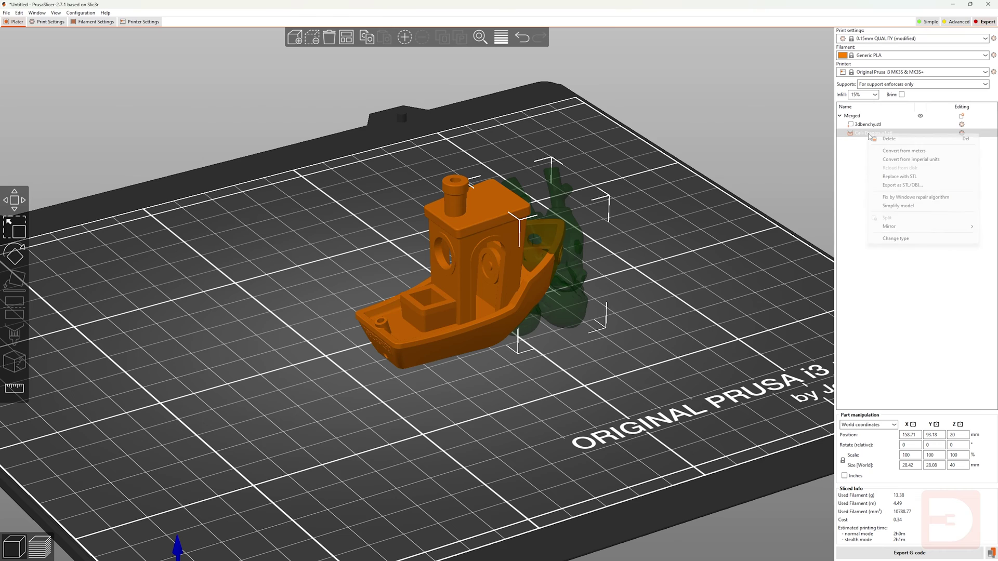
{"action": "left_click", "coordinate": [896, 239]}
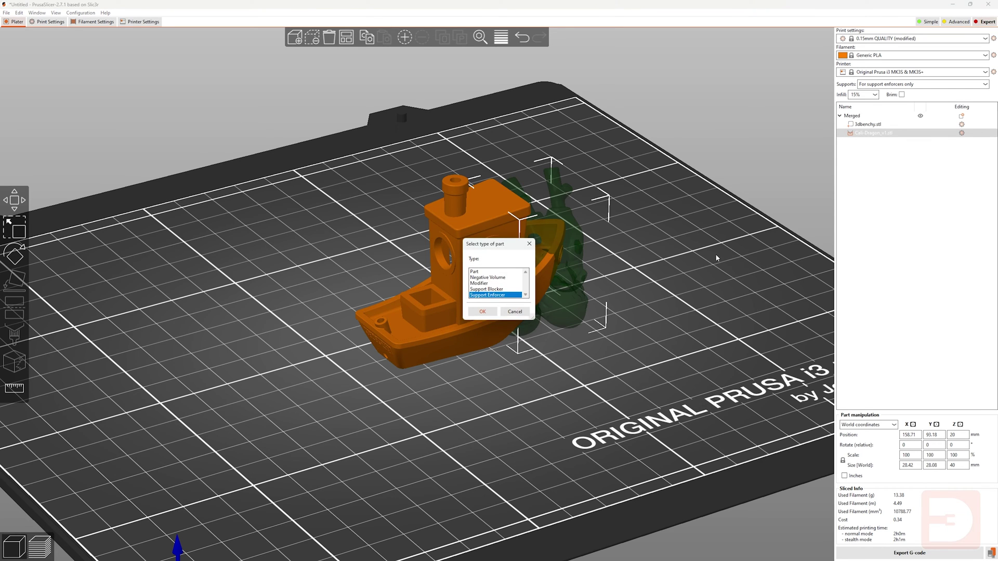
{"action": "left_click", "coordinate": [482, 312]}
Slice the merged object with the dragon as a regular part and examine how it joins the boat's hull
{"action": "left_click", "coordinate": [893, 551]}
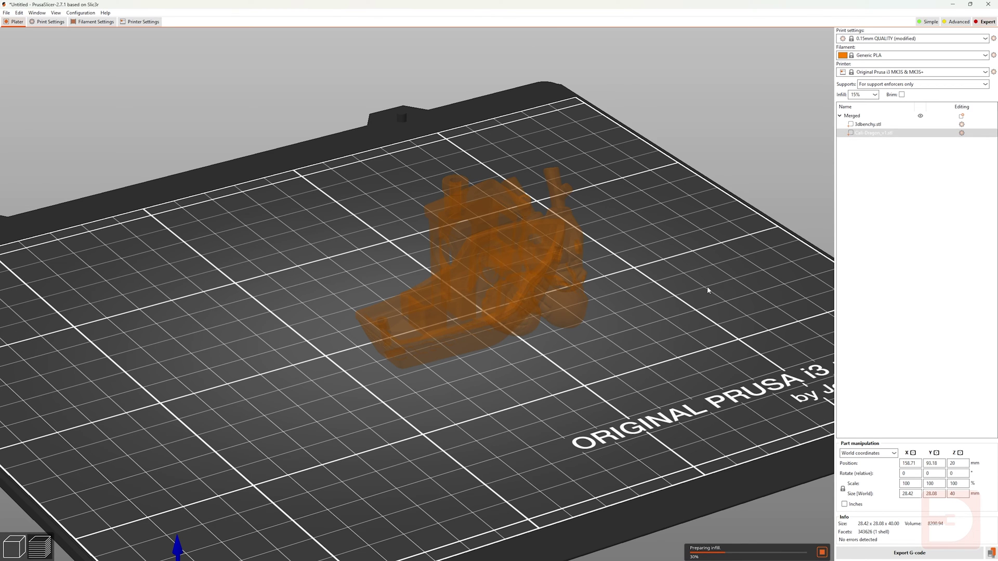
{"action": "left_click_drag", "start_coordinate": [705, 288], "coordinate": [652, 326]}
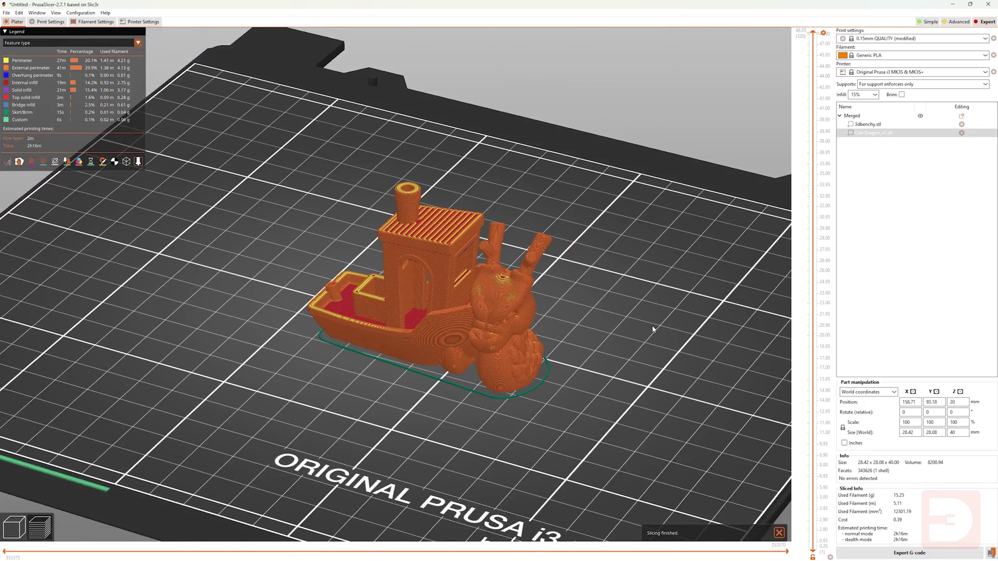
{"action": "scroll", "coordinate": [652, 325], "scroll_direction": "up", "scroll_amount": 2}
{"action": "left_click_drag", "start_coordinate": [820, 39], "coordinate": [764, 20]}
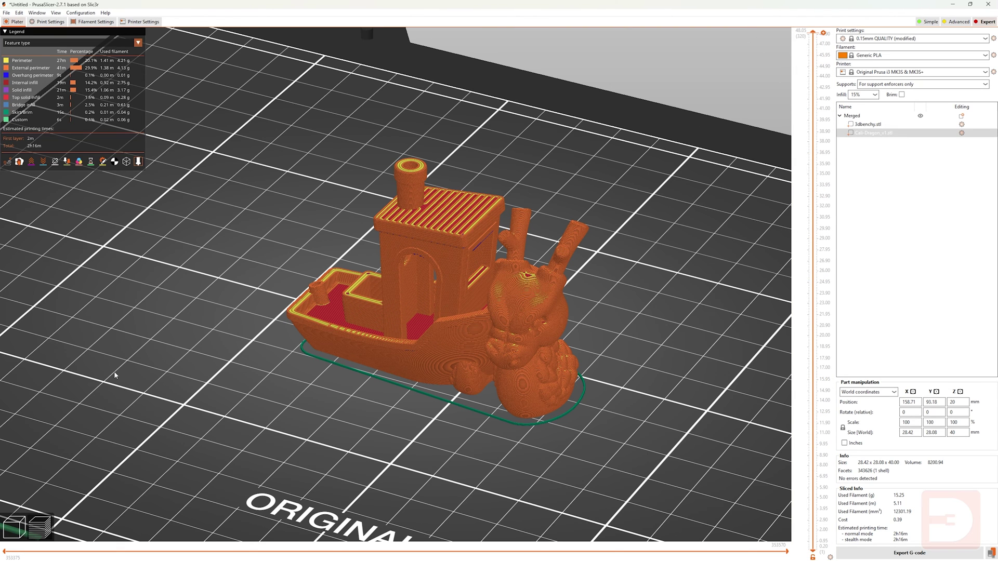
Return to the 3D editor view and split the merged boat and dragon into separate objects
{"action": "key", "text": "Tab"}
{"action": "left_click_drag", "start_coordinate": [321, 195], "coordinate": [323, 196]}
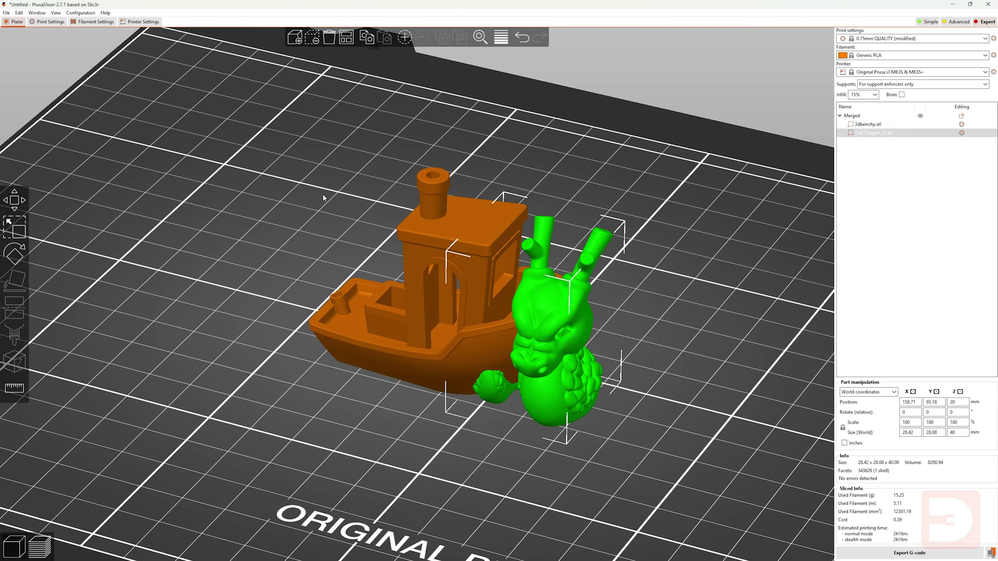
{"action": "left_click", "coordinate": [323, 196]}
{"action": "left_click", "coordinate": [413, 234]}
{"action": "left_click", "coordinate": [443, 38]}
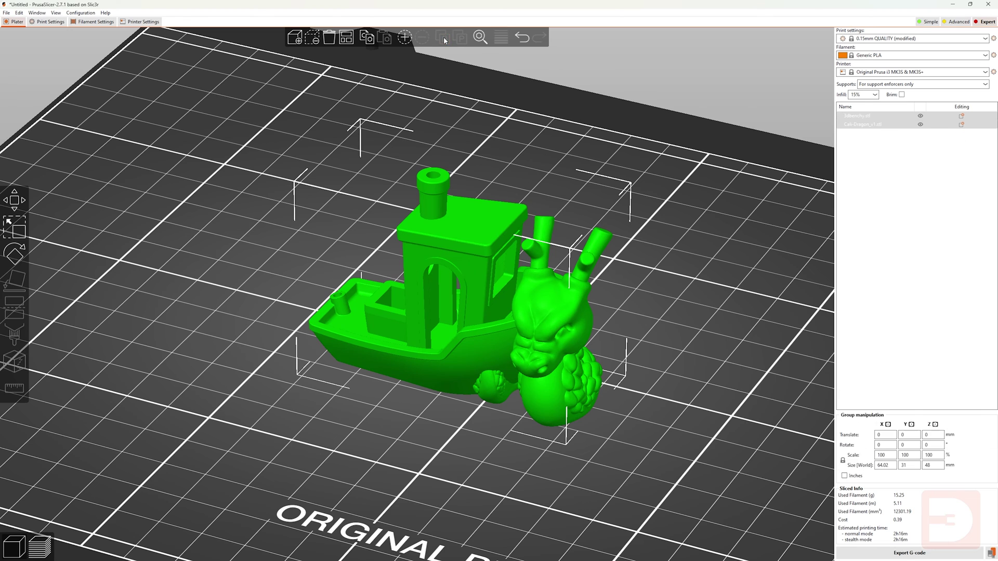
Move the dragon and the boat well apart on the print bed and clear the selection
{"action": "left_click_drag", "start_coordinate": [577, 374], "coordinate": [643, 334]}
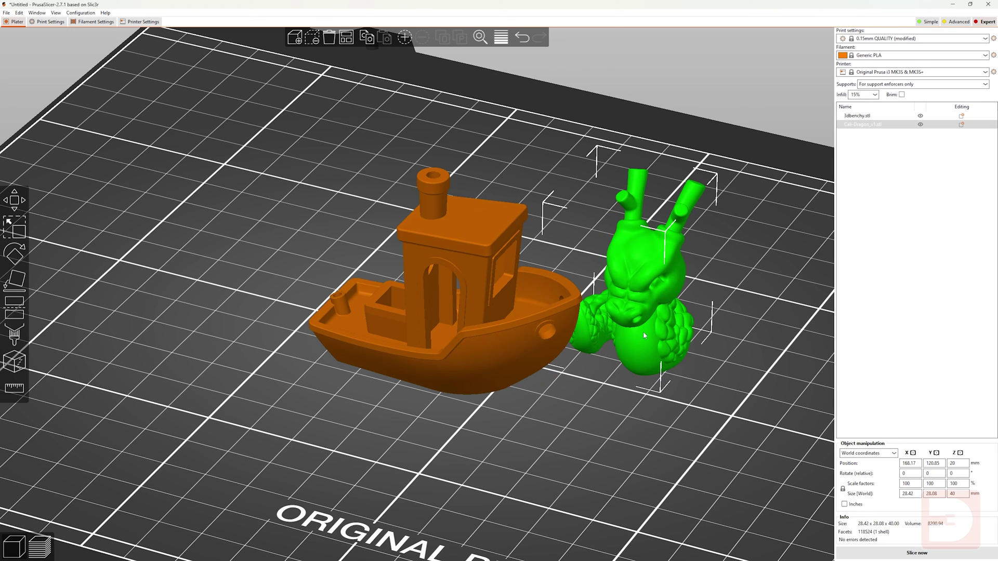
{"action": "left_click", "coordinate": [448, 271]}
{"action": "left_click_drag", "start_coordinate": [448, 270], "coordinate": [250, 278]}
{"action": "left_click", "coordinate": [456, 383]}
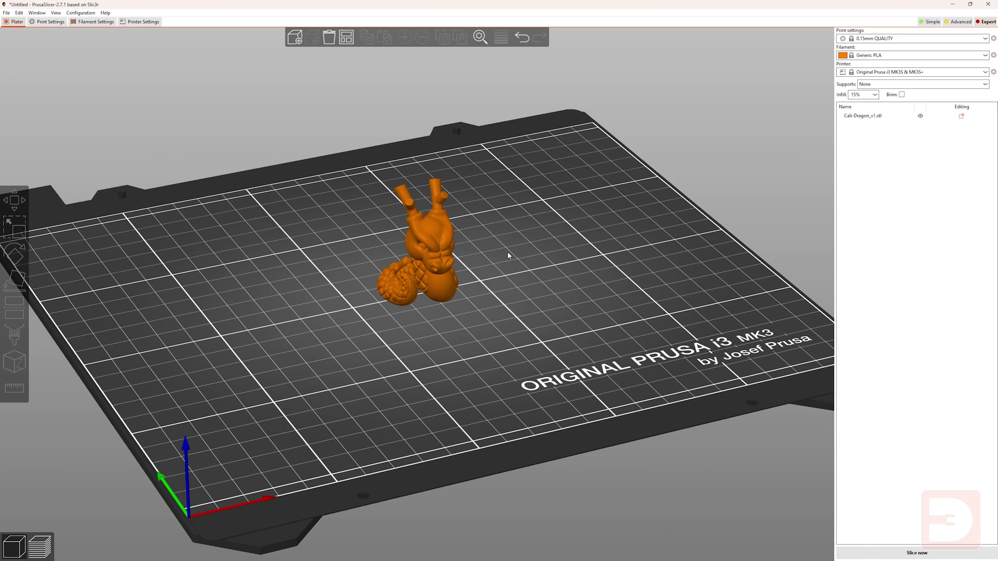
Add a box shape to the print bed alongside the dragon
{"action": "middle_click_drag", "start_coordinate": [508, 253], "coordinate": [509, 253]}
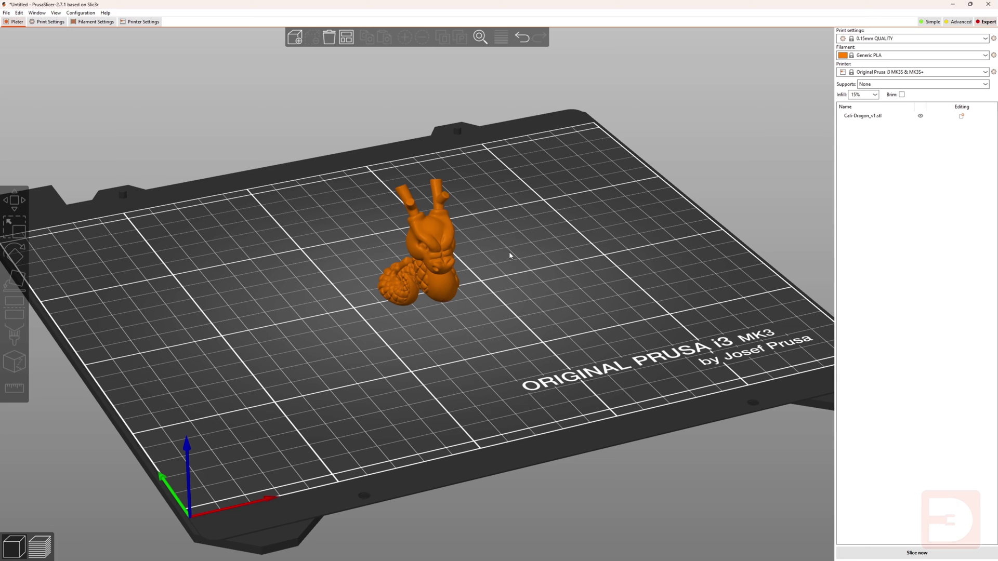
{"action": "right_click", "coordinate": [510, 251]}
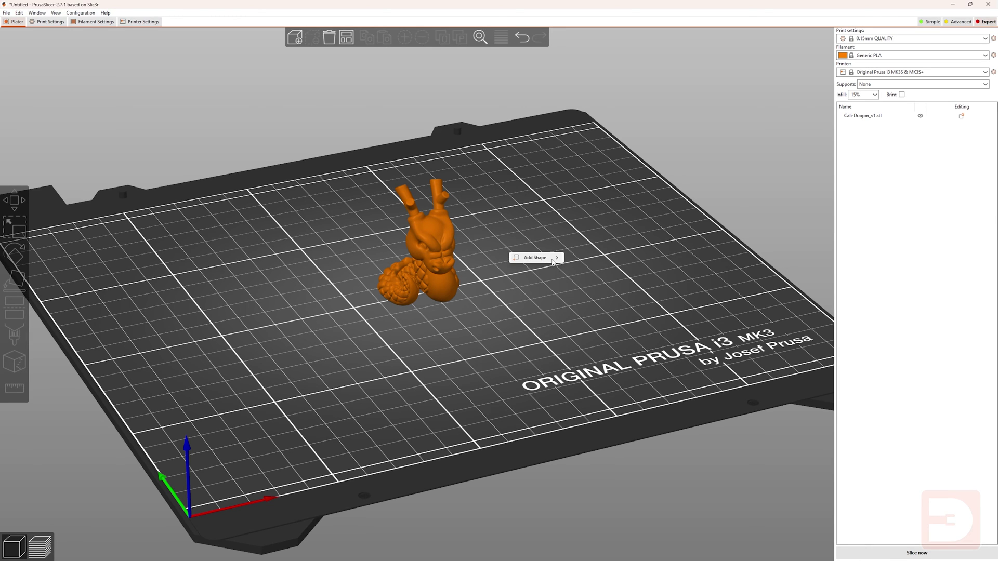
{"action": "mouse_move", "coordinate": [553, 262]}
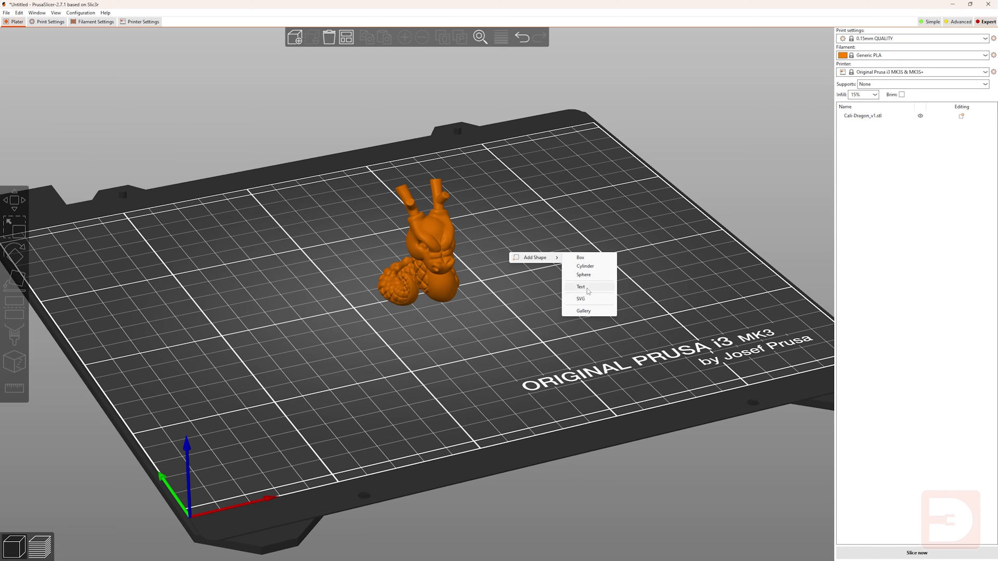
{"action": "left_click", "coordinate": [598, 258]}
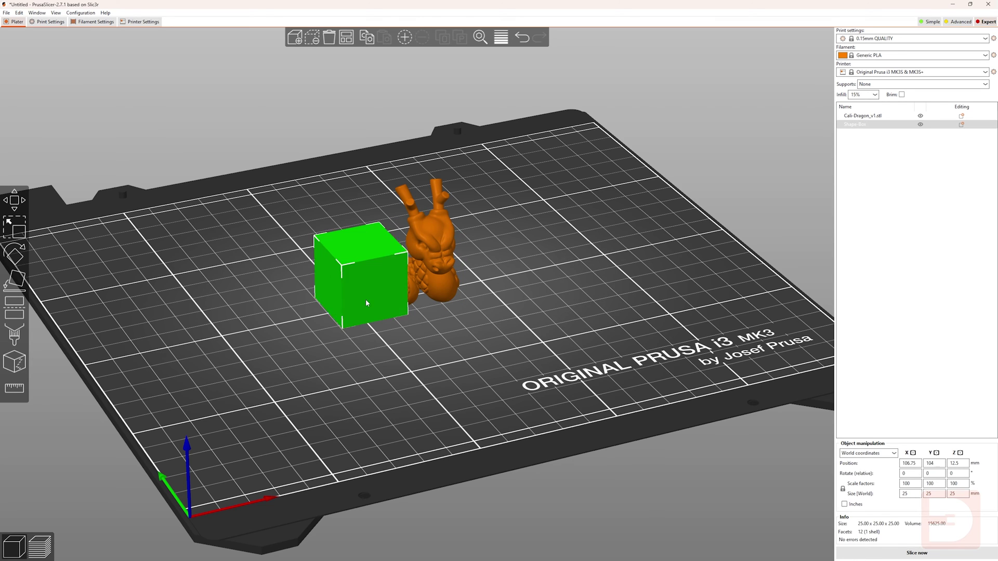
Move the box on the bed so it overlaps the dragon's tail, at about X 108, Y 104 mm
{"action": "left_click", "coordinate": [529, 313]}
{"action": "left_click", "coordinate": [860, 125]}
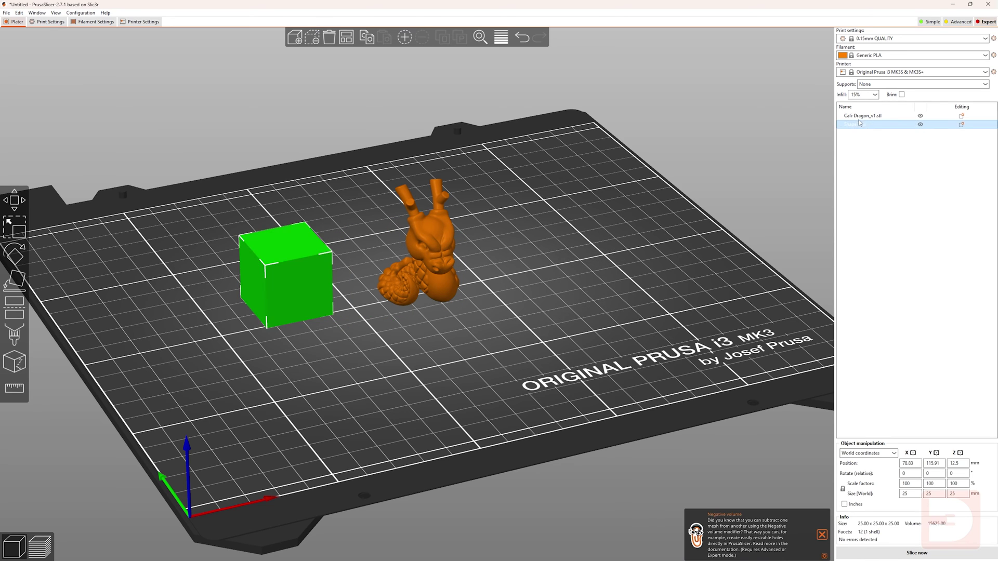
{"action": "left_click", "coordinate": [861, 116]}
{"action": "left_click", "coordinate": [860, 124]}
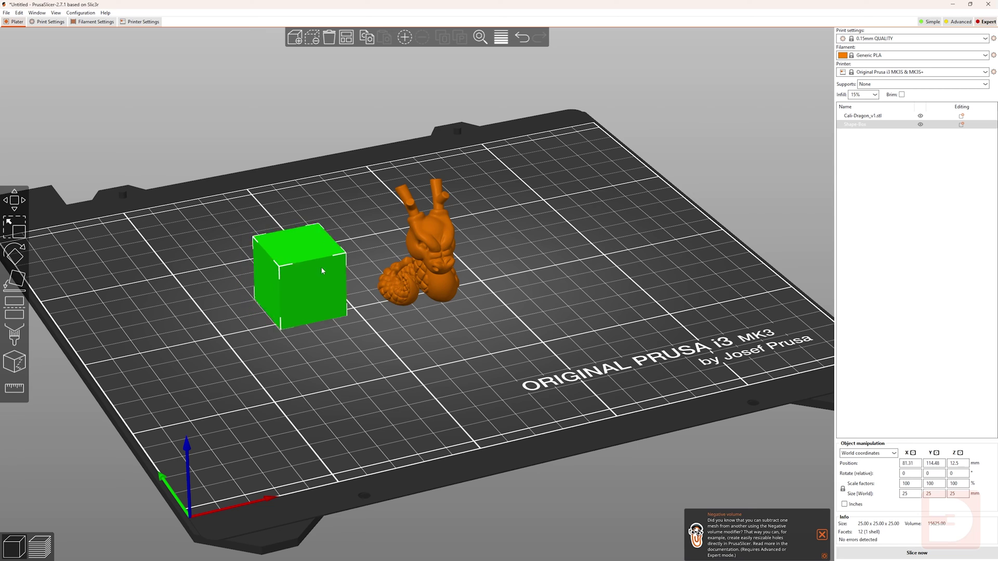
{"action": "left_click_drag", "start_coordinate": [307, 271], "coordinate": [395, 268]}
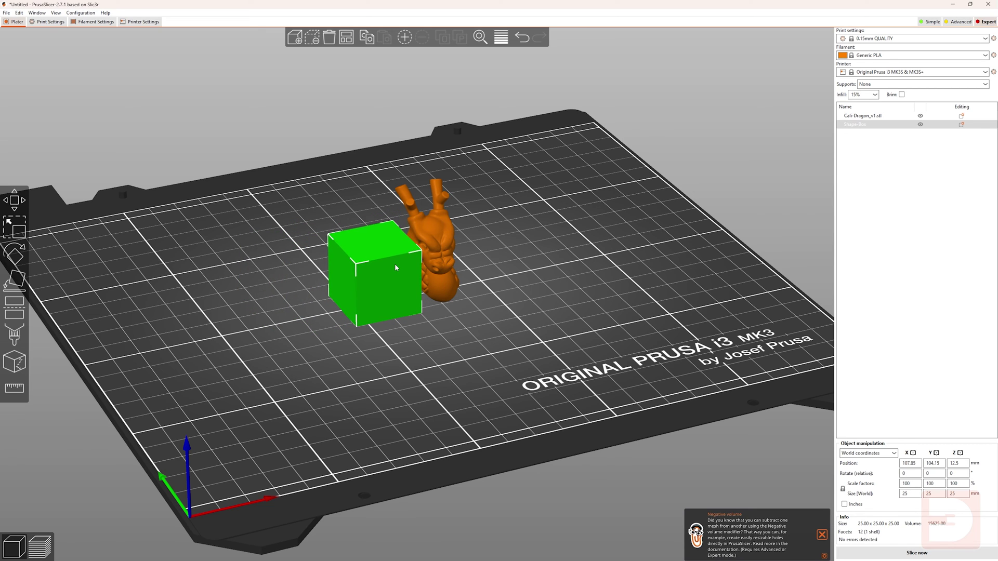
Select both the dragon and the box and merge them into one object
{"action": "key", "text": "ctrl+a"}
{"action": "right_click", "coordinate": [391, 271]}
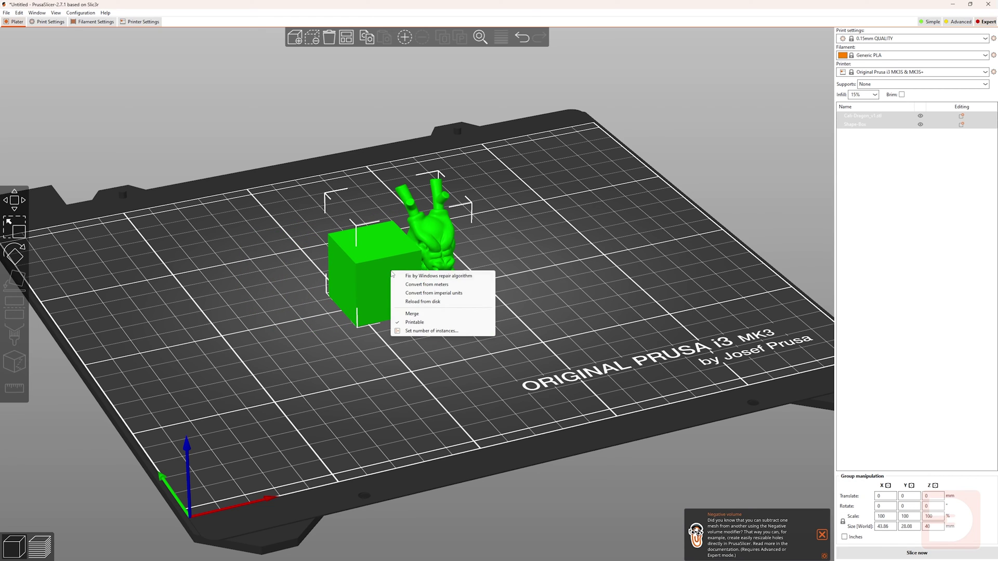
{"action": "left_click", "coordinate": [412, 314]}
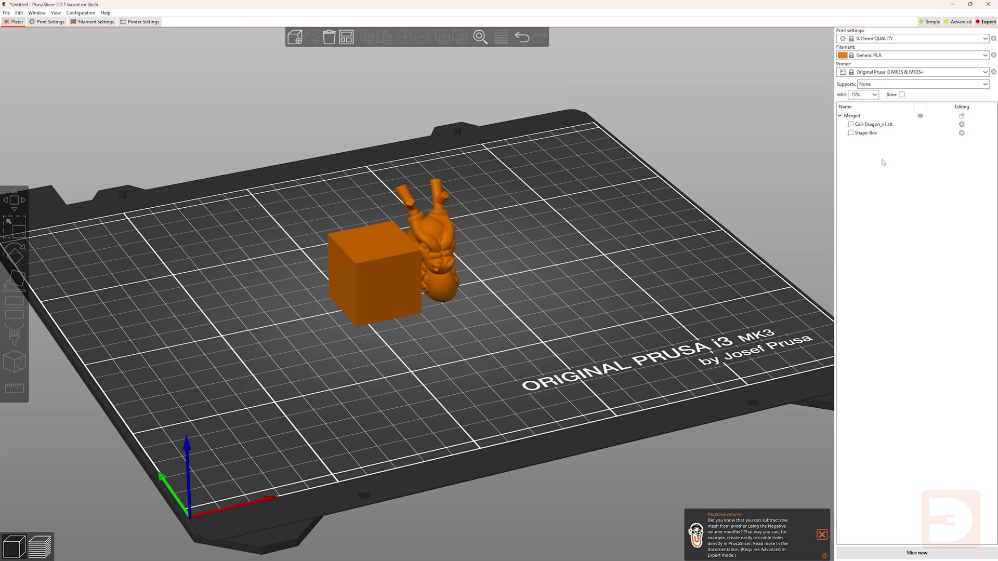
Open the part type selection for the box within the merged object
{"action": "left_click", "coordinate": [866, 134]}
{"action": "right_click", "coordinate": [866, 134]}
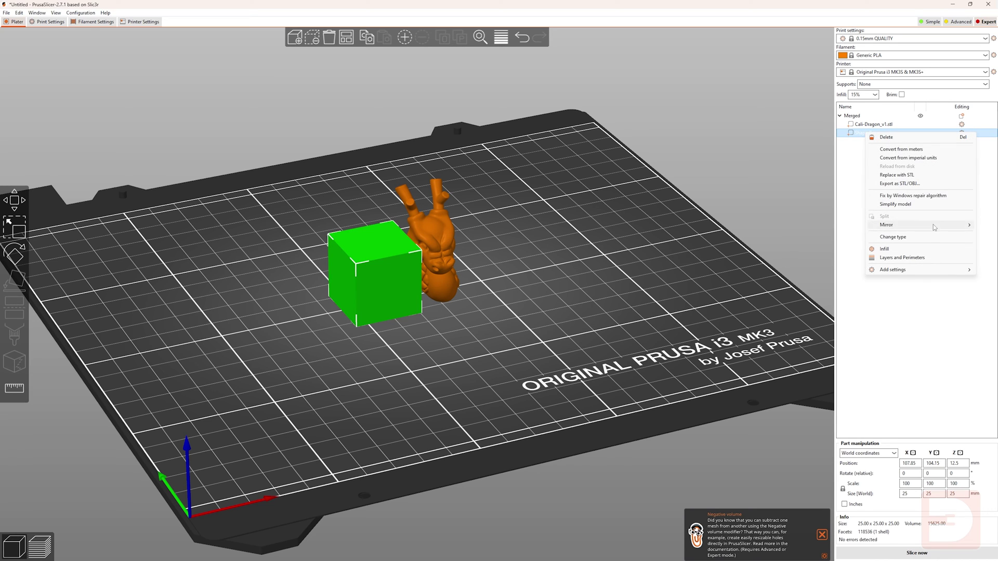
{"action": "left_click", "coordinate": [894, 237]}
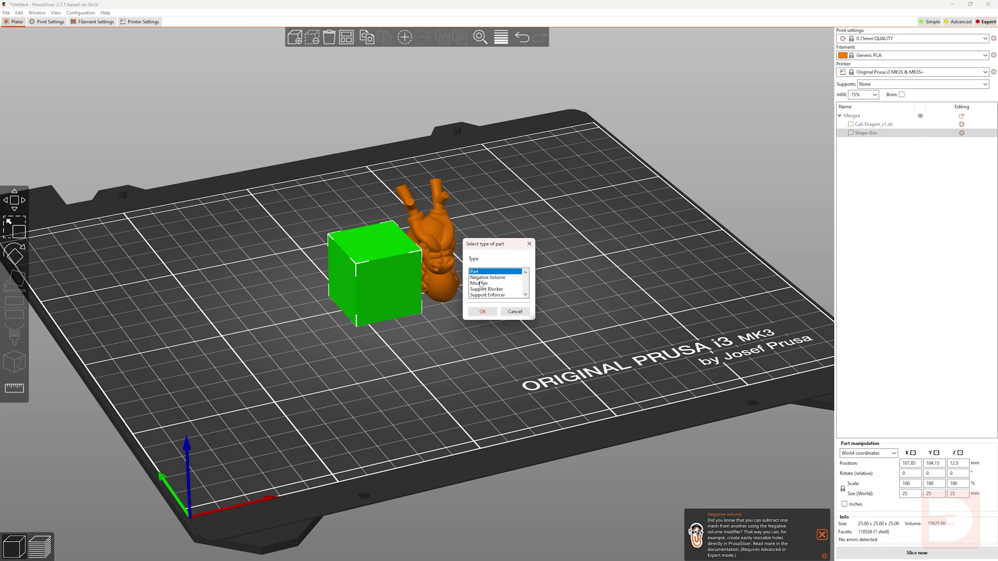